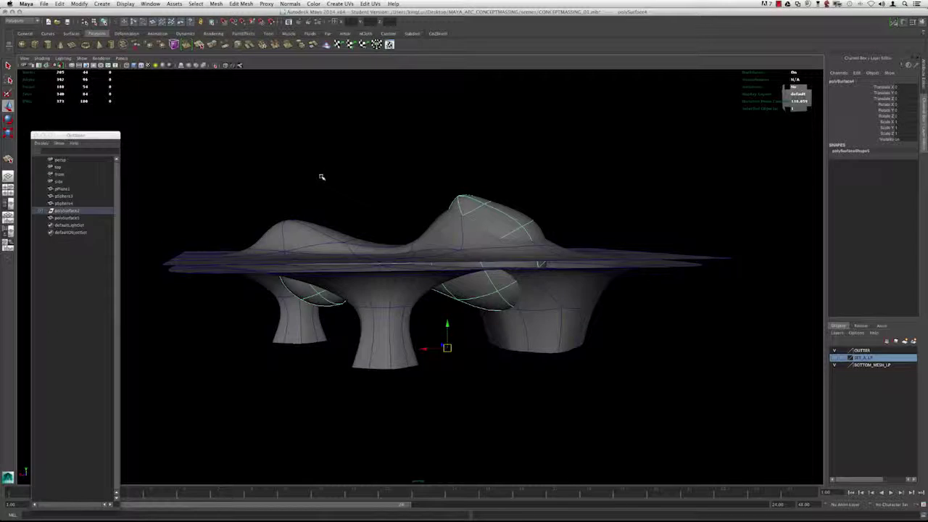
Step: Examine the top, inner and bottom meshes of the massing model from several angles, selecting surfaces to tell them apart
alt+drag(321, 176, 352, 180)
click(125, 3)
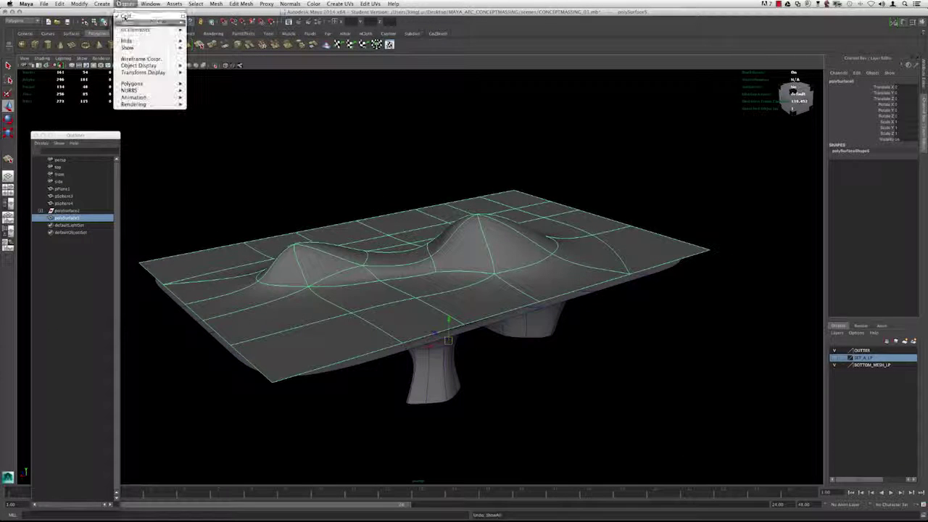
mouse_move(129, 47)
click(205, 72)
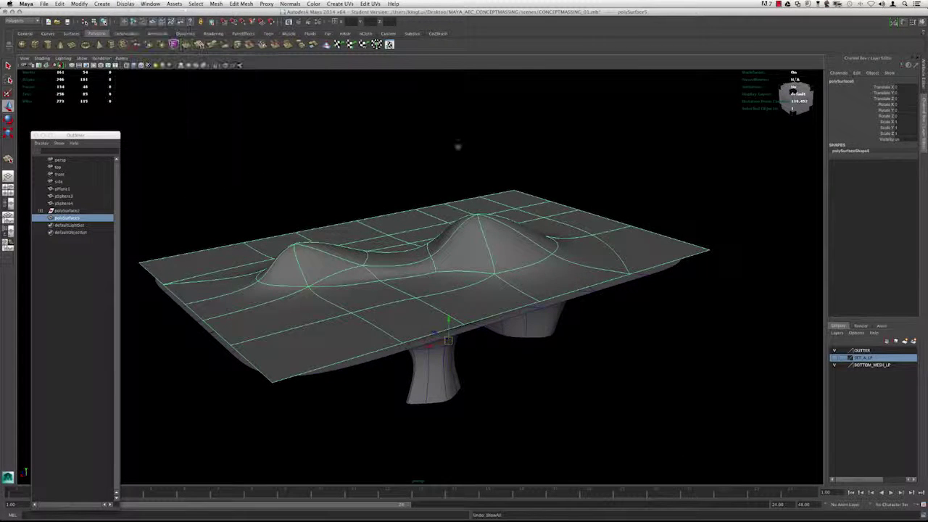
click(457, 147)
alt+drag(453, 197, 419, 185)
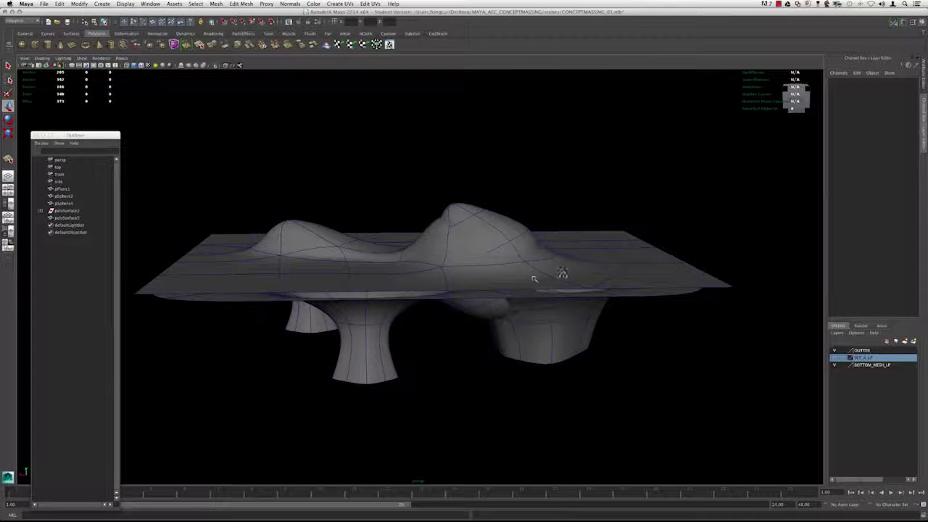
click(440, 323)
click(700, 271)
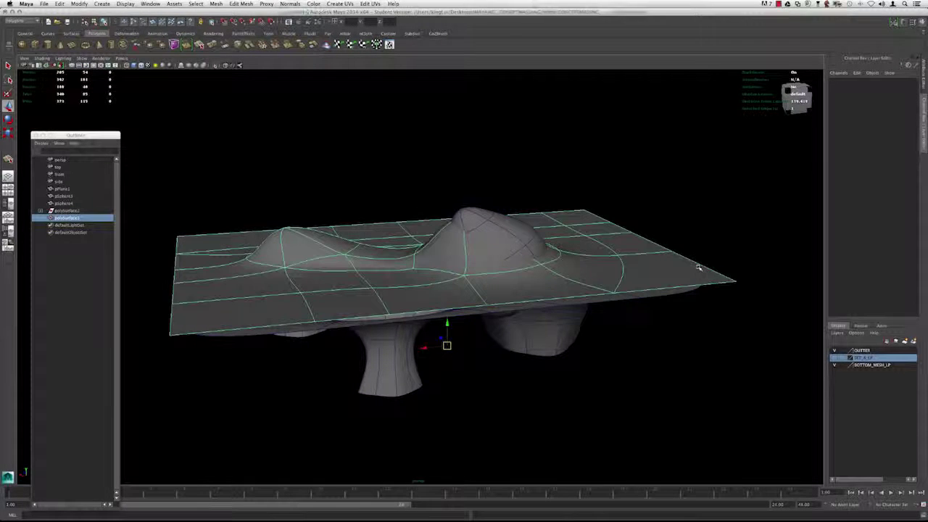
click(673, 325)
alt+drag(586, 290, 575, 284)
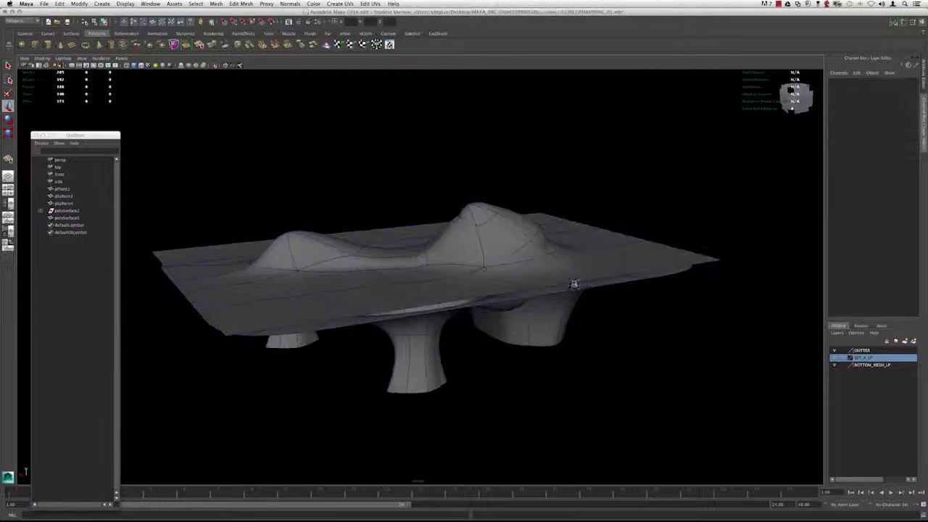
Step: Move the inner blob mesh polySurface4 out of its parent group to the root level and delete the emptied group
click(44, 211)
click(64, 210)
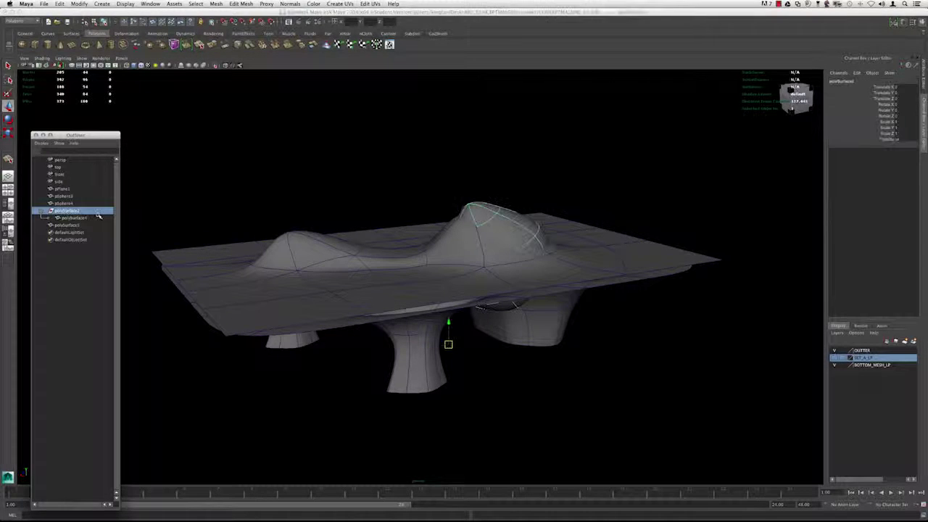
key(4)
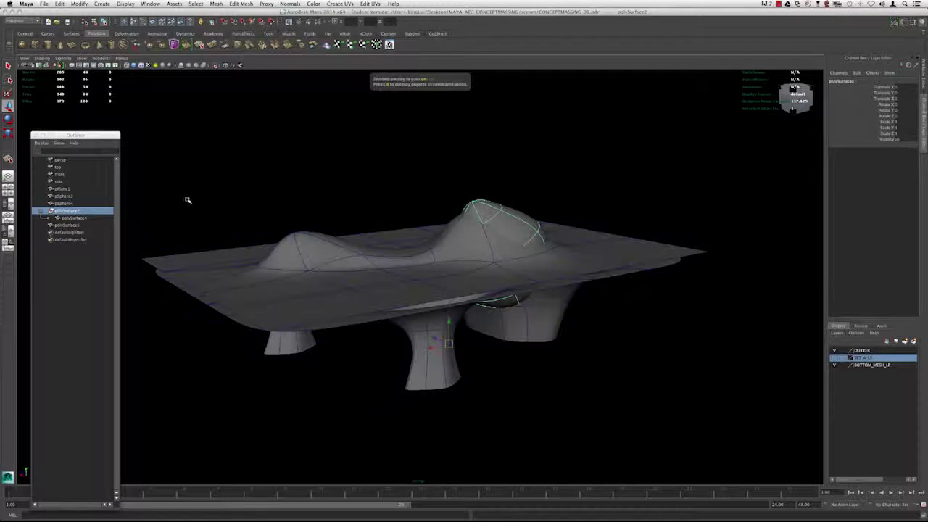
key(5)
click(74, 219)
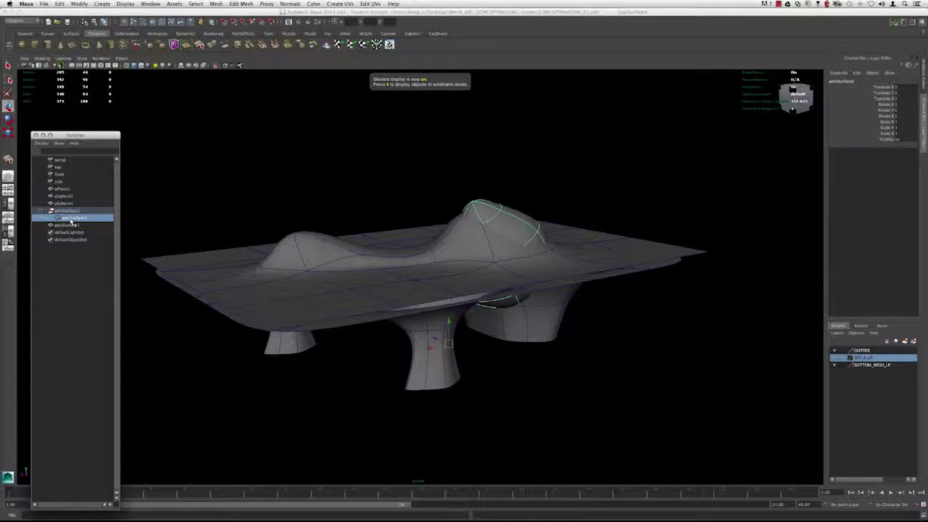
middle_drag(75, 220, 73, 265)
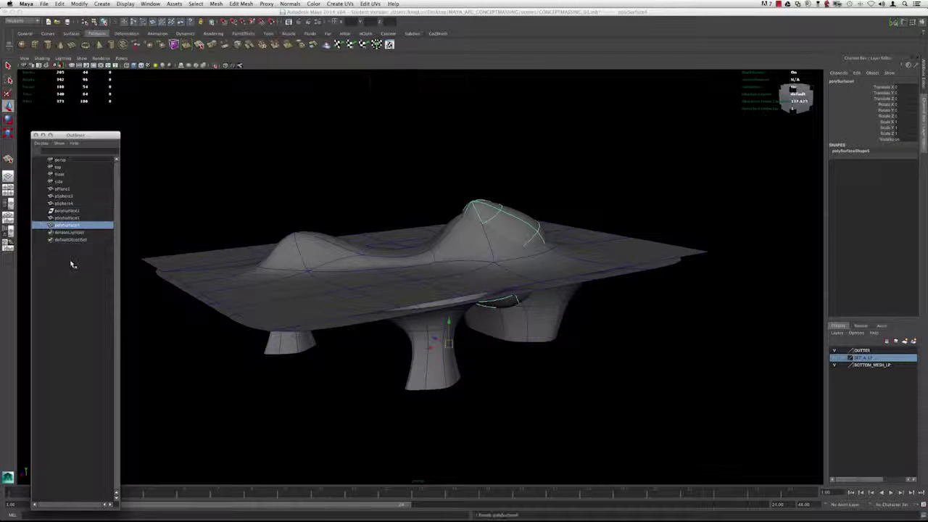
click(76, 210)
key(Delete)
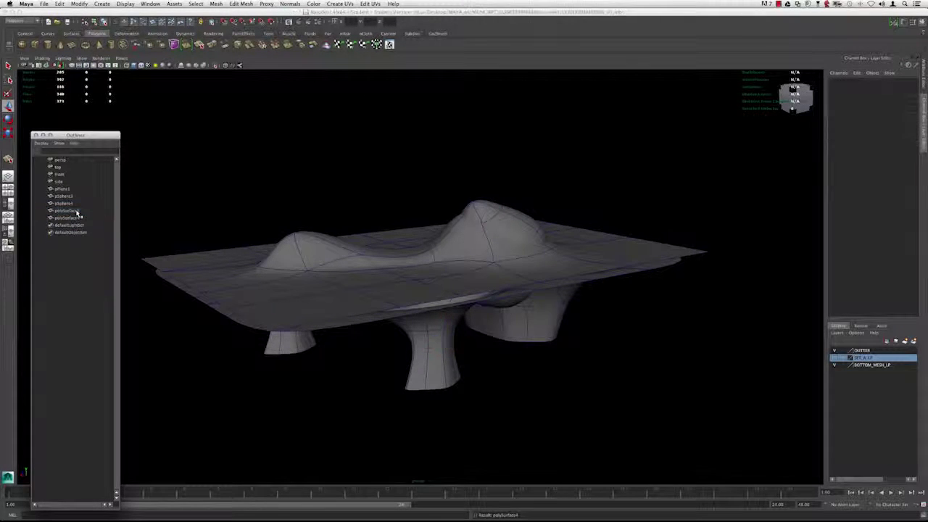
Step: Optimize the scene size to clear out unused nodes and empty display layers
alt+drag(423, 263, 407, 265)
click(453, 264)
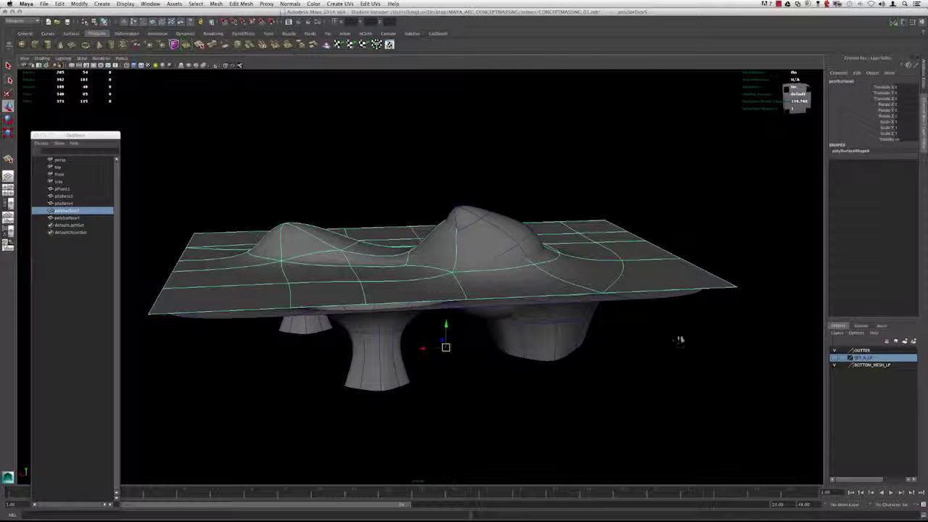
click(696, 380)
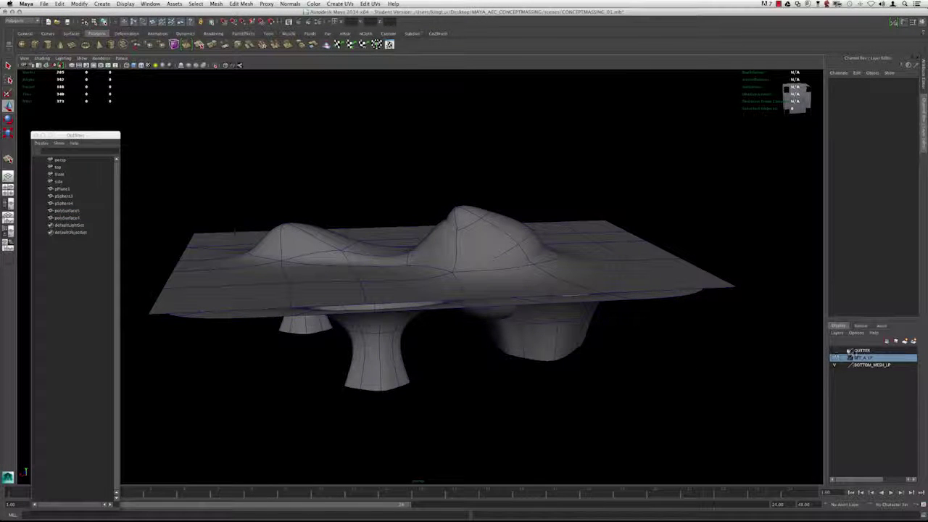
click(45, 4)
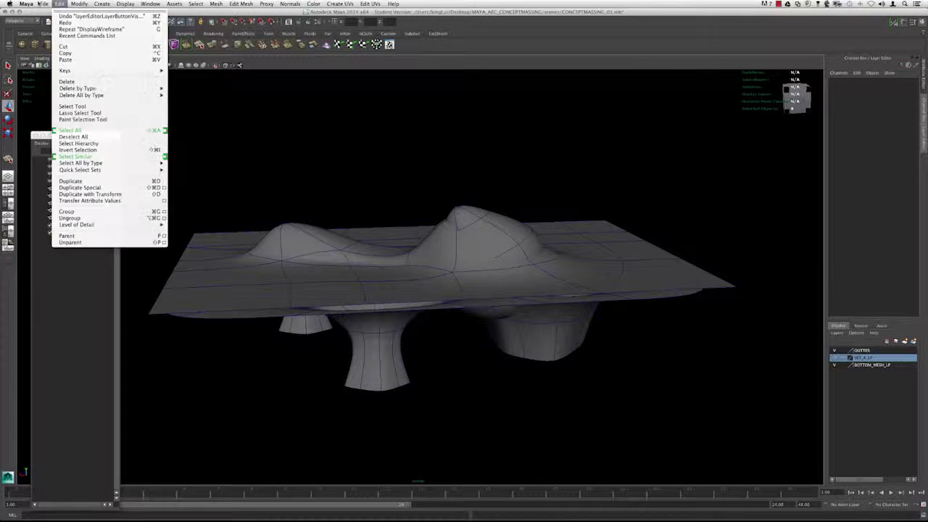
click(65, 70)
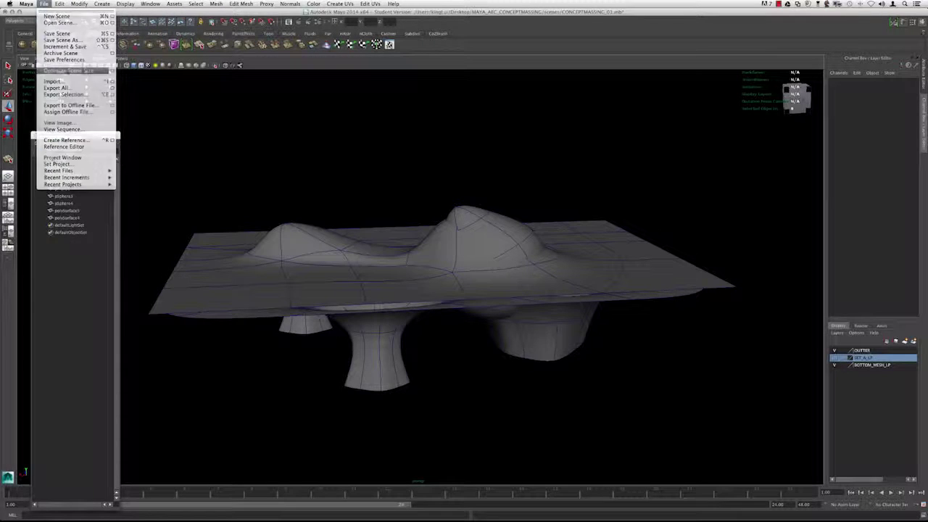
click(445, 269)
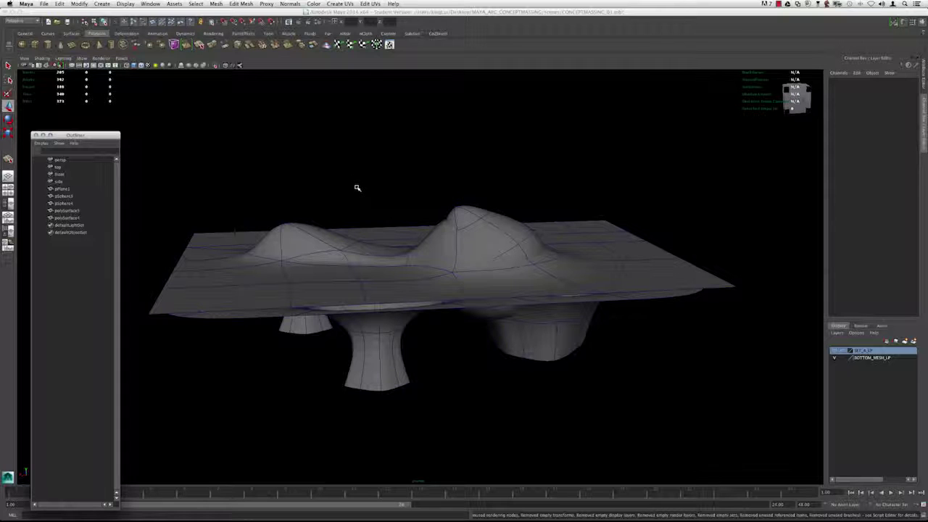
Step: Put the top surface on a new display layer named TOP_MESH_LP and hide that layer
alt+drag(360, 203, 387, 199)
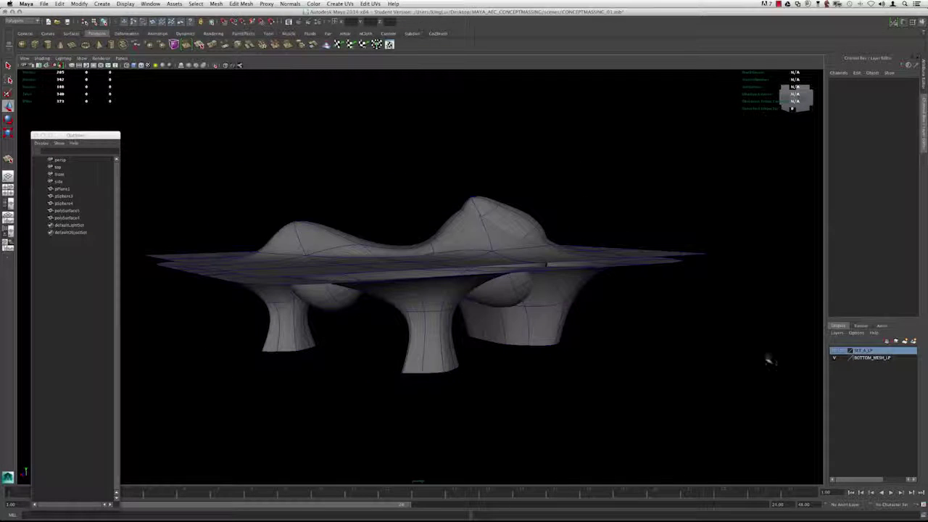
click(834, 357)
click(835, 357)
click(643, 261)
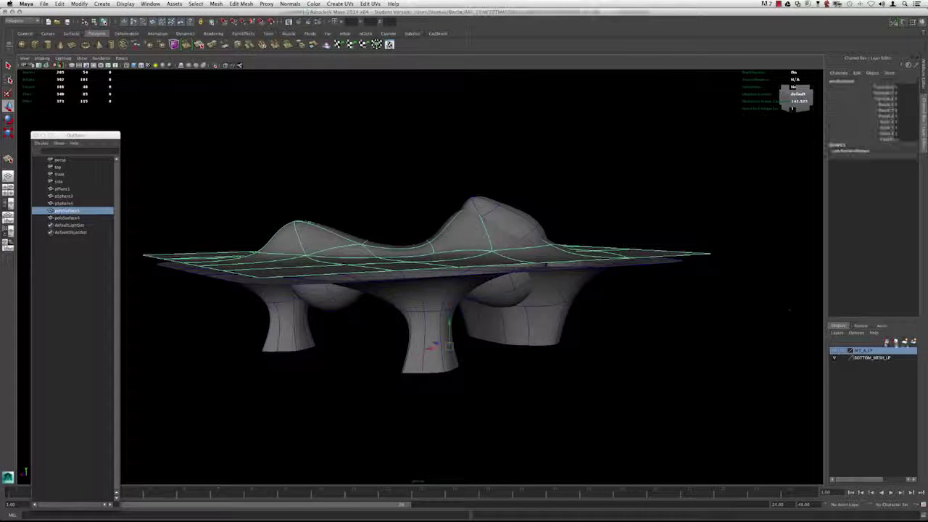
click(913, 342)
double_click(861, 351)
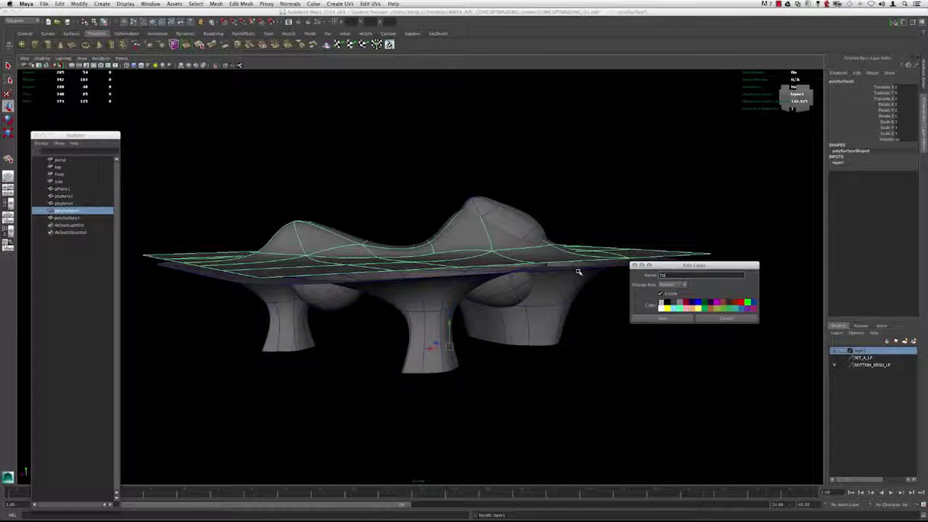
click(677, 318)
click(713, 336)
click(835, 351)
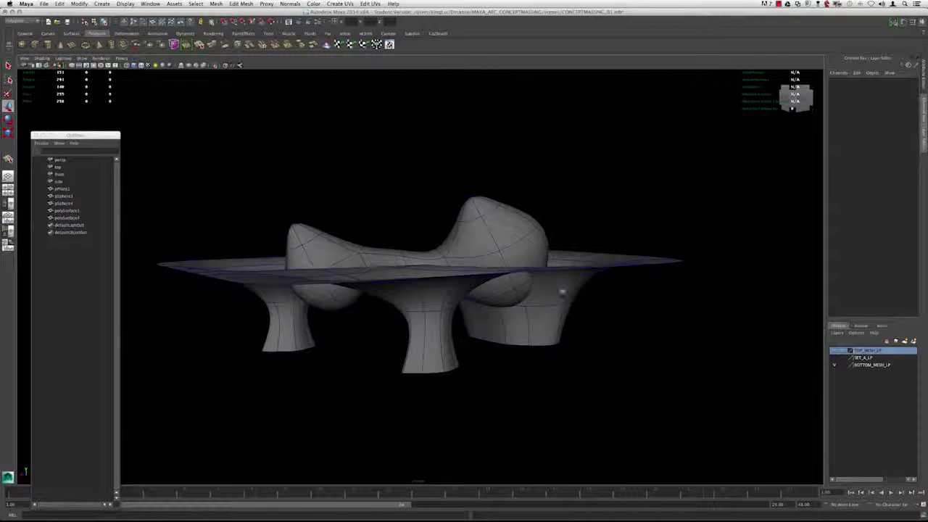
Step: Put the inner blob mesh on a new display layer named INTERSTICH_LAYER and hide that layer
click(521, 262)
alt+drag(522, 262, 518, 319)
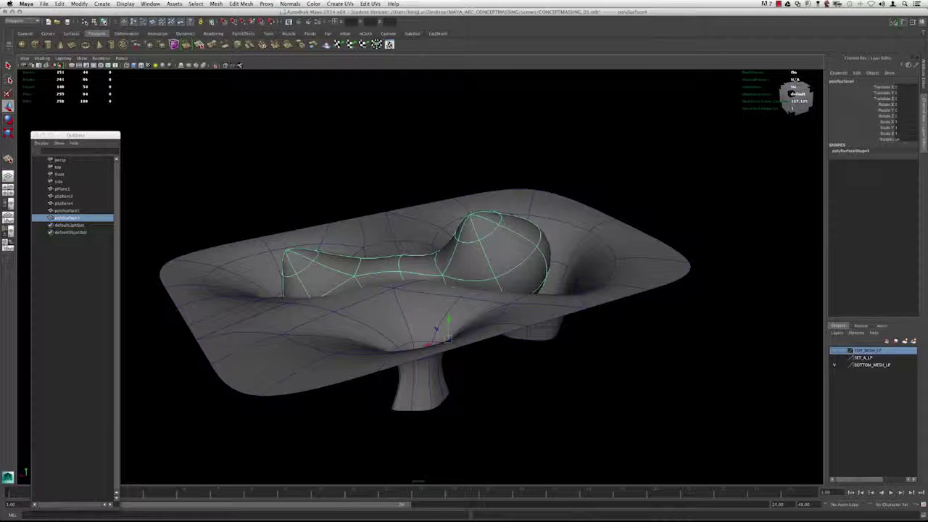
click(913, 342)
double_click(863, 350)
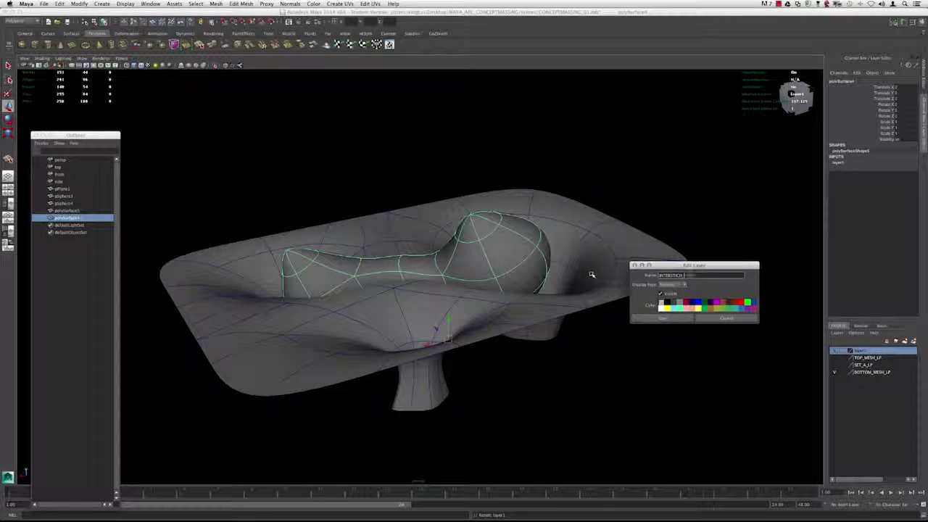
click(658, 317)
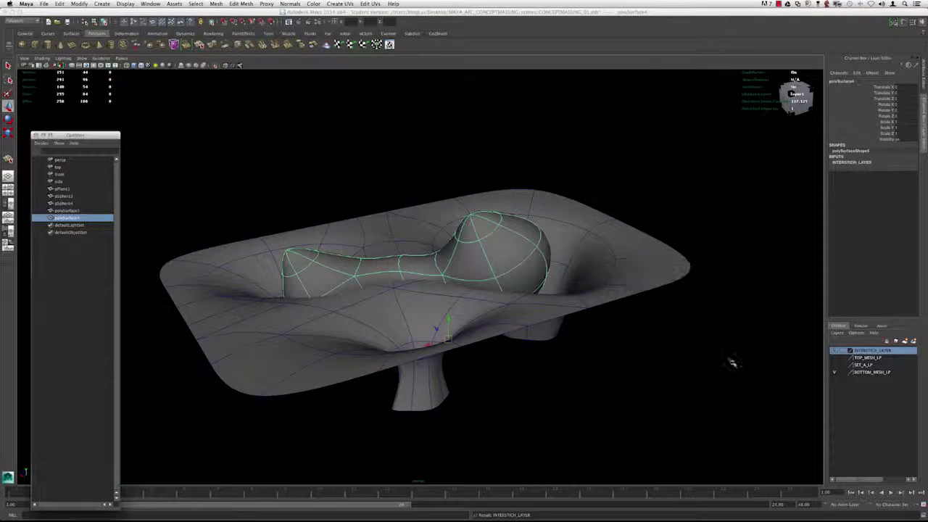
click(732, 364)
click(835, 351)
Step: Inspect the bottom mesh on its own and make the TOP_MESH_LP and INTERSTICH_LAYER layers visible again
alt+drag(596, 326, 815, 359)
click(834, 366)
click(834, 366)
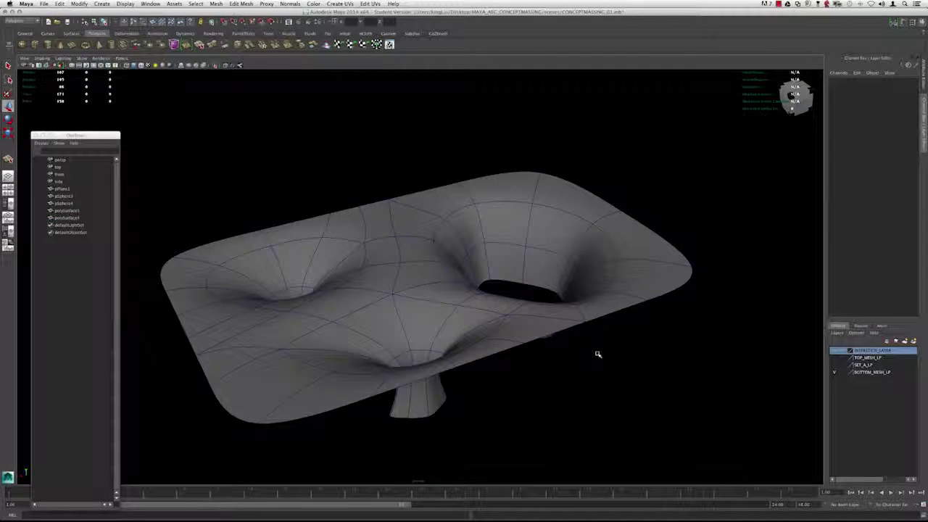
alt+drag(597, 352, 488, 302)
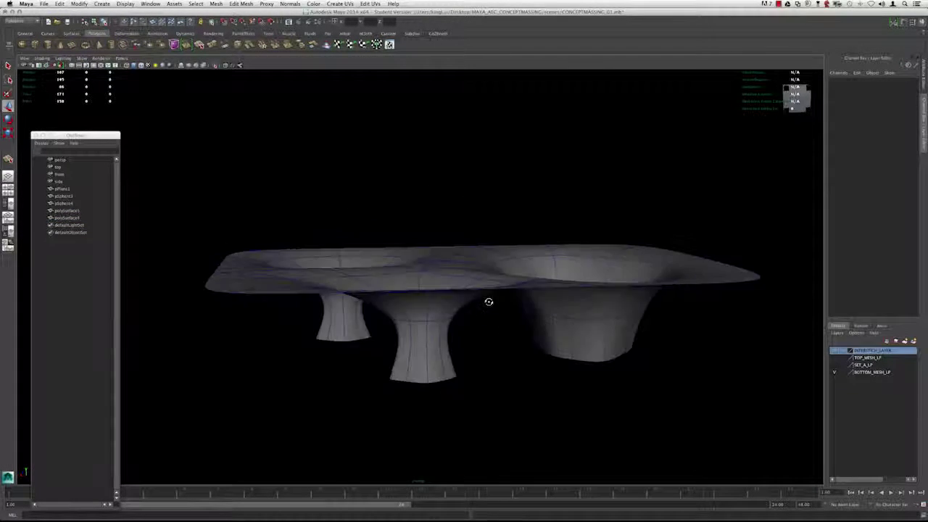
click(835, 358)
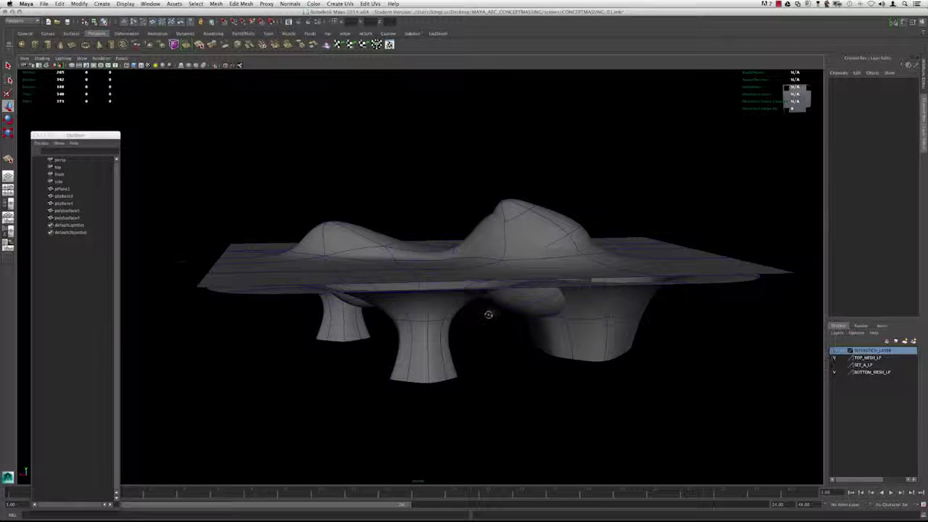
Step: Duplicate the inner blob mesh that protrudes through the top surface
alt+drag(488, 315, 479, 311)
click(533, 226)
alt+drag(532, 228, 497, 235)
click(558, 226)
click(559, 227)
key(ctrl+d)
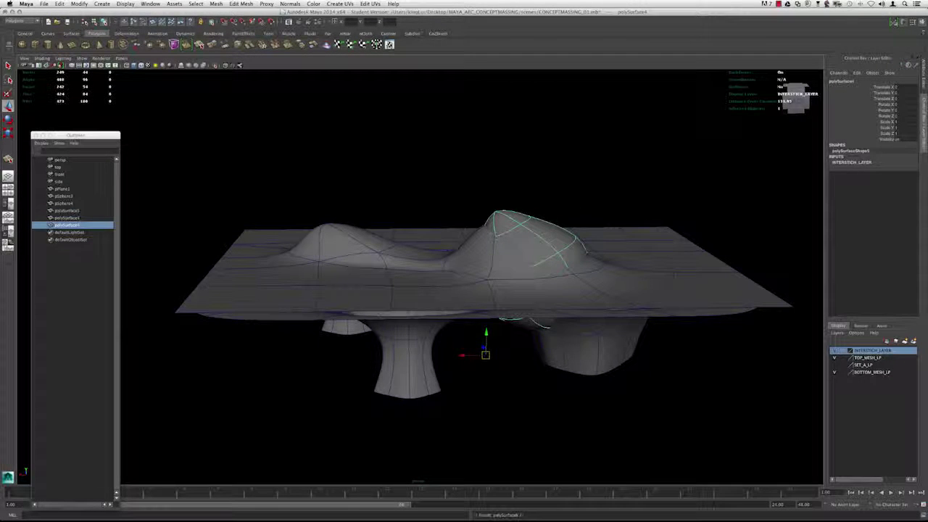
Step: Center the pivot of the duplicated blob mesh and move it clear of the model by setting Translate Z to 200
alt+drag(641, 411, 478, 293)
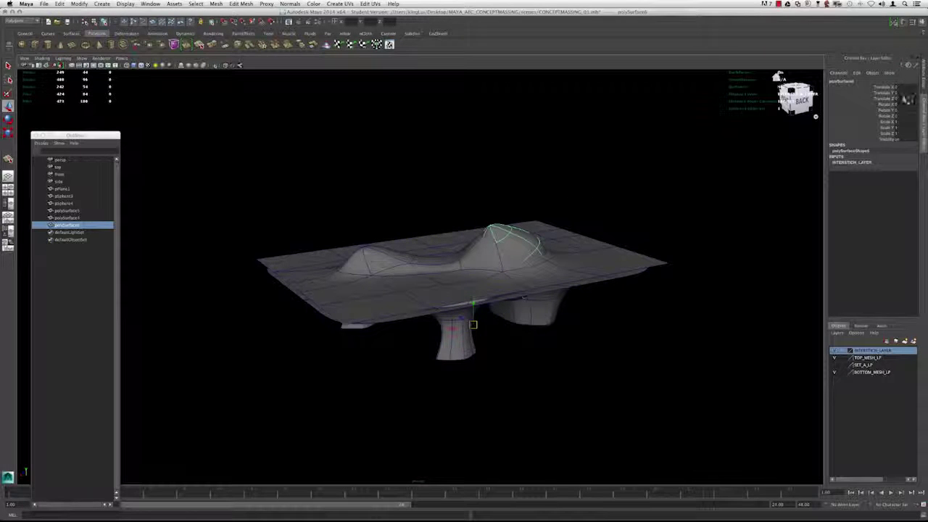
alt+drag(563, 282, 454, 241)
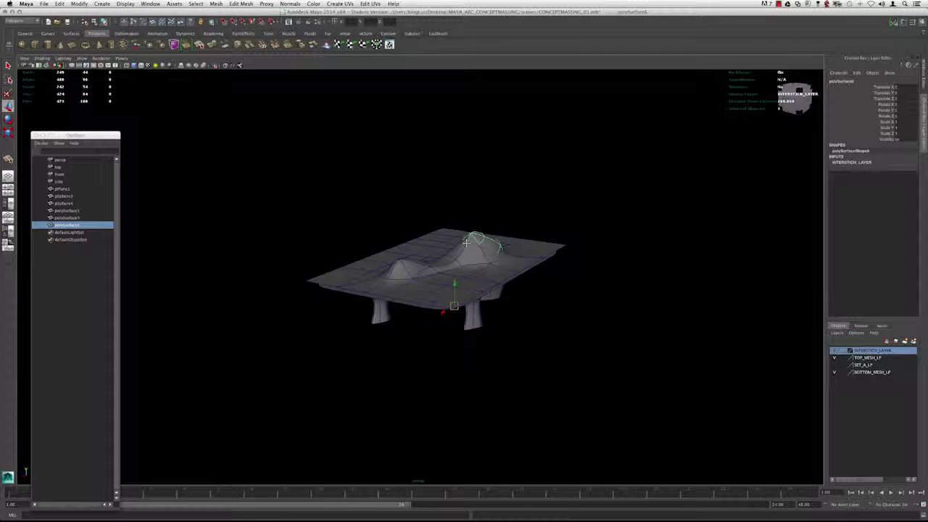
alt+middle_drag(465, 245, 516, 241)
click(75, 3)
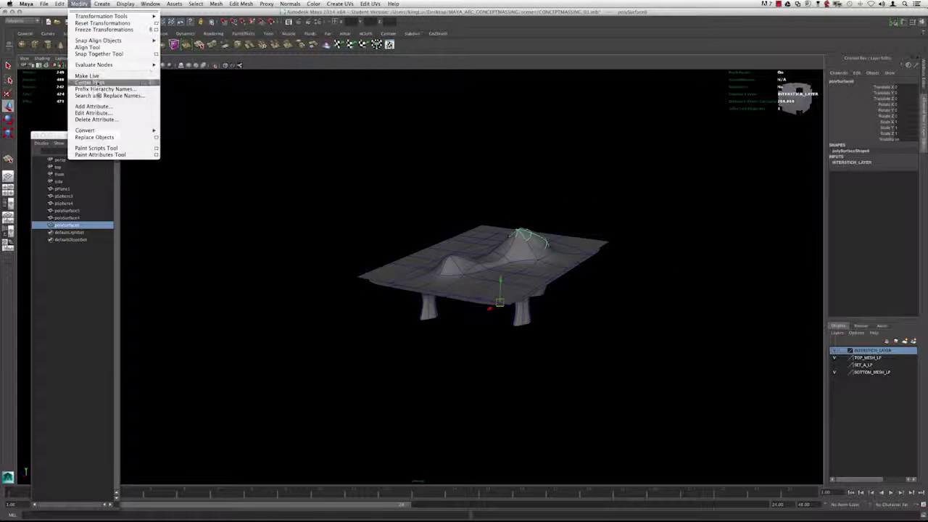
click(86, 81)
alt+drag(453, 264, 468, 254)
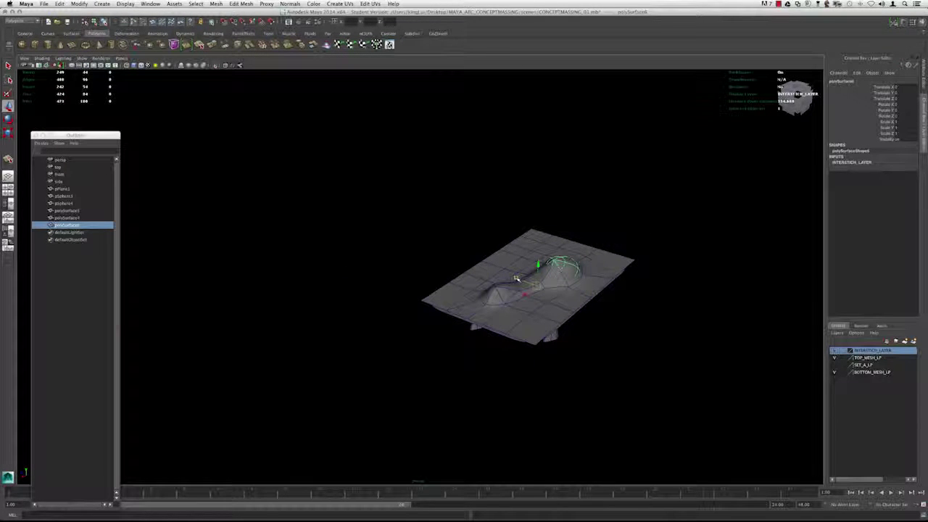
click(76, 3)
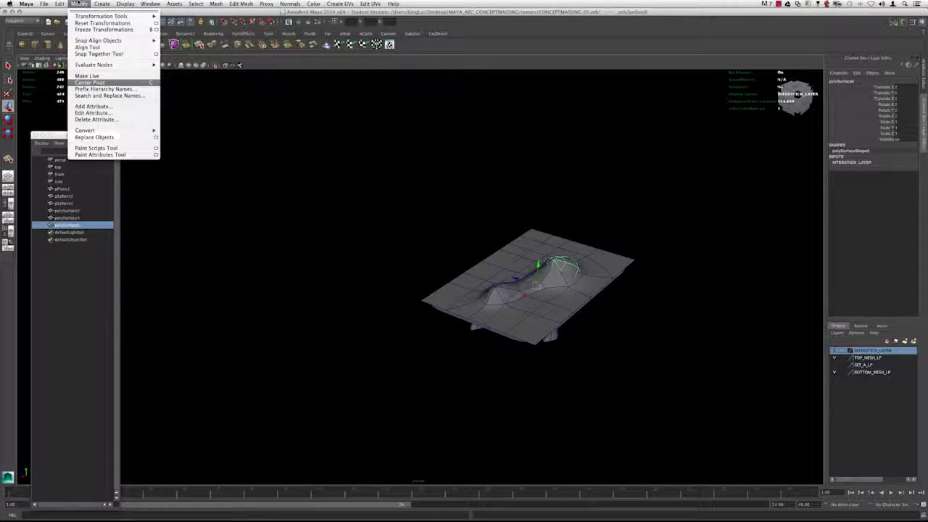
click(303, 106)
drag(516, 281, 218, 181)
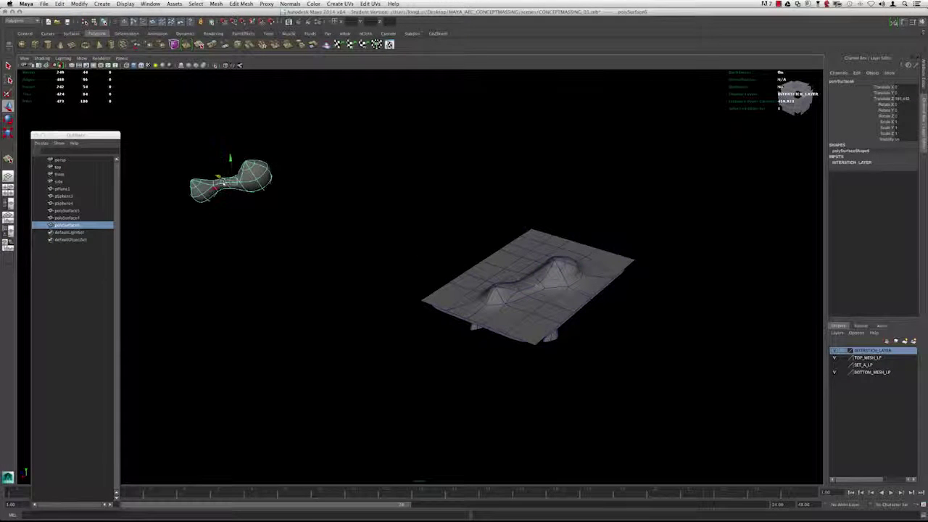
click(901, 99)
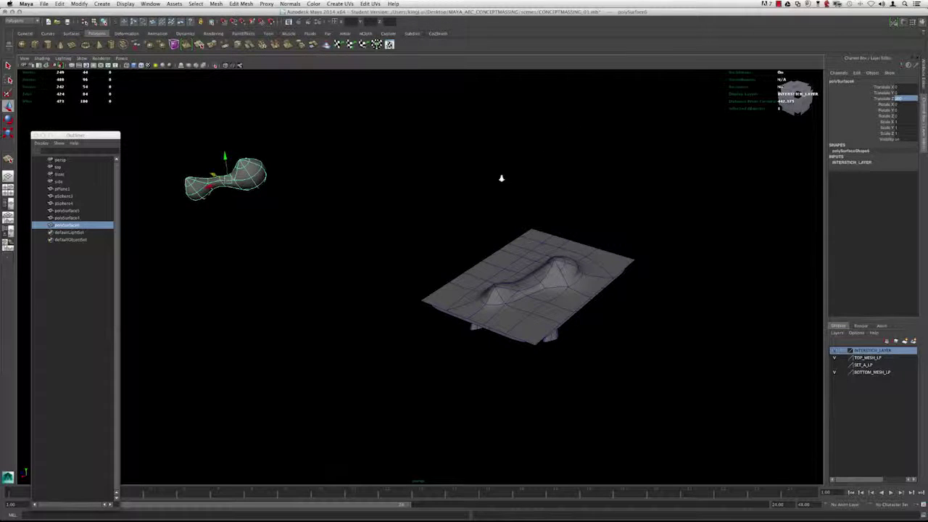
Step: Put the duplicated blob mesh on a new display layer named BK and hide that layer
alt+drag(501, 177, 350, 161)
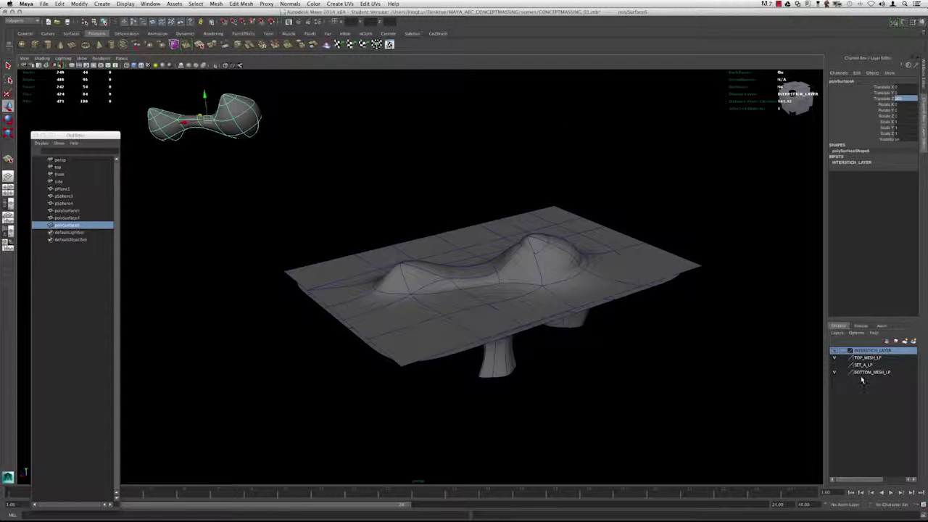
click(912, 342)
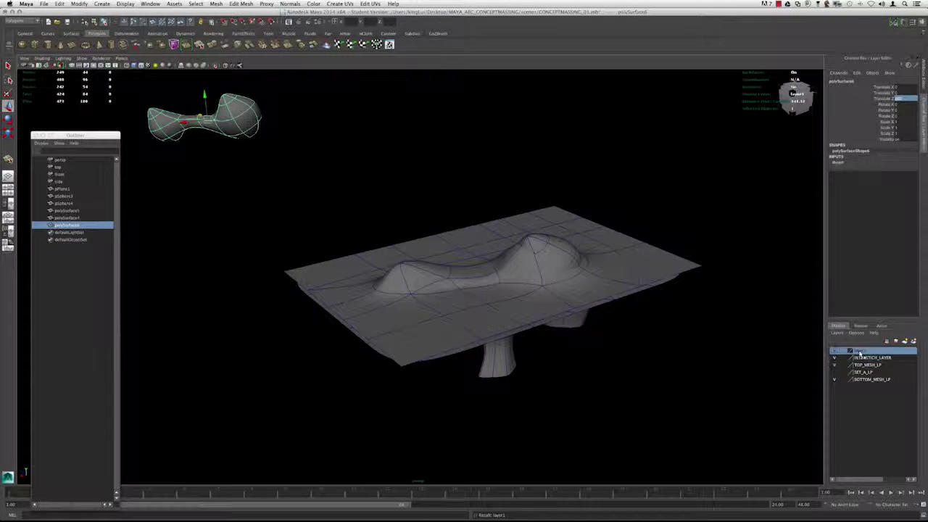
double_click(863, 350)
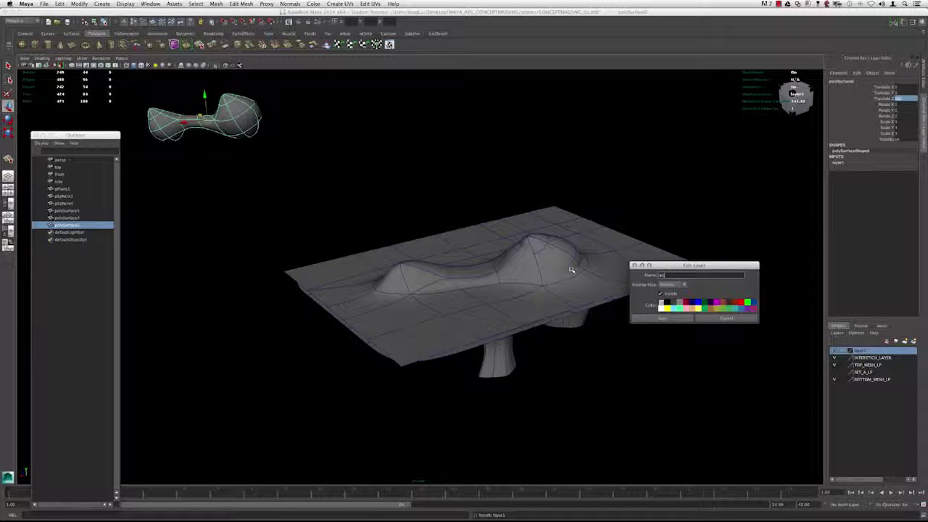
click(669, 320)
click(732, 353)
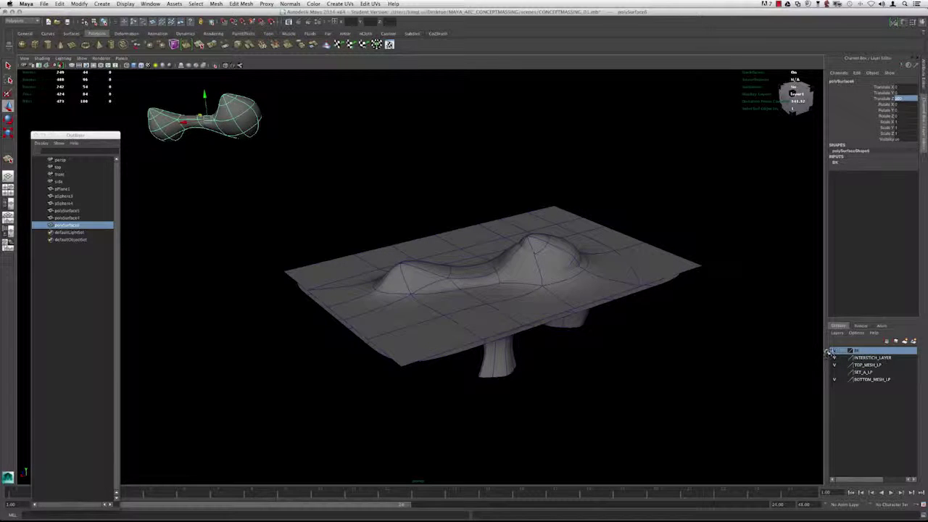
click(834, 351)
Step: Inspect how the inner blob mesh sits between the top mesh and the bottom mesh's legs, including from below
click(469, 232)
alt+right_drag(468, 232, 518, 327)
alt+drag(519, 326, 507, 215)
click(473, 210)
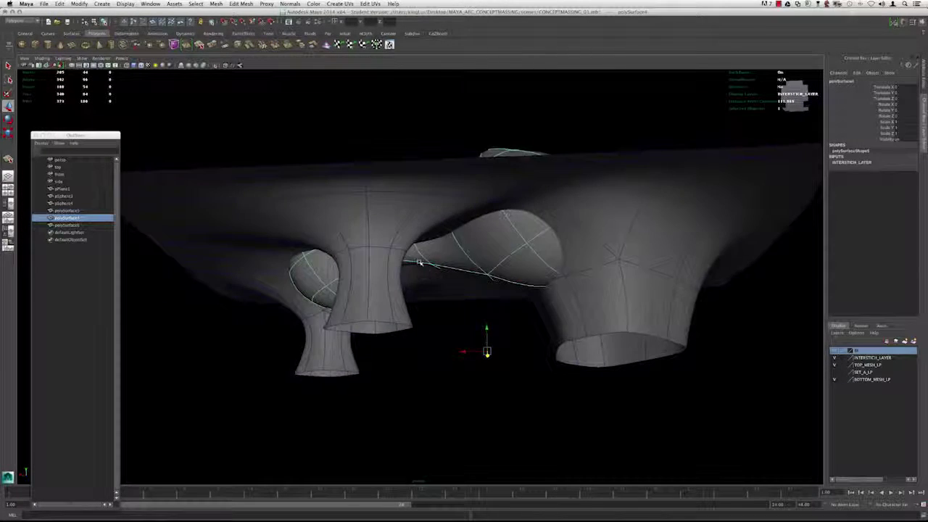
alt+drag(418, 261, 480, 258)
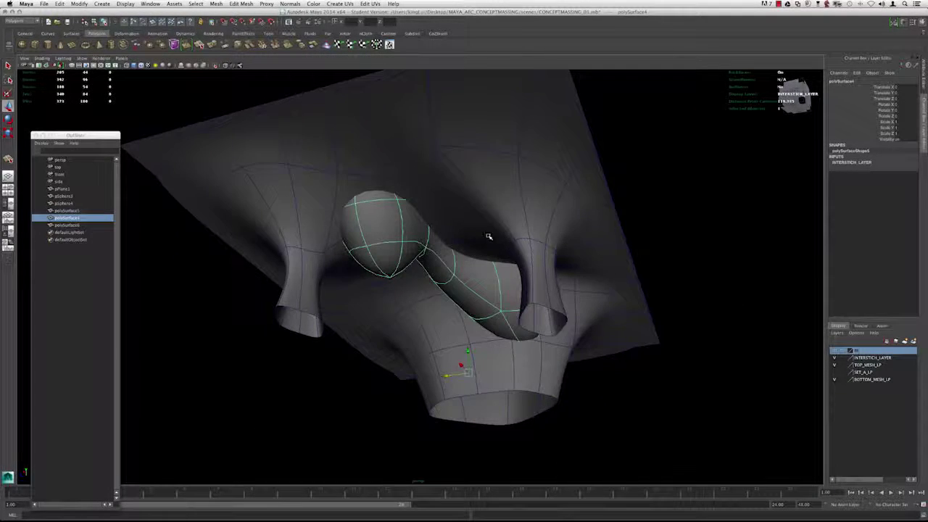
click(488, 236)
click(434, 250)
alt+drag(434, 250, 455, 269)
key(z)
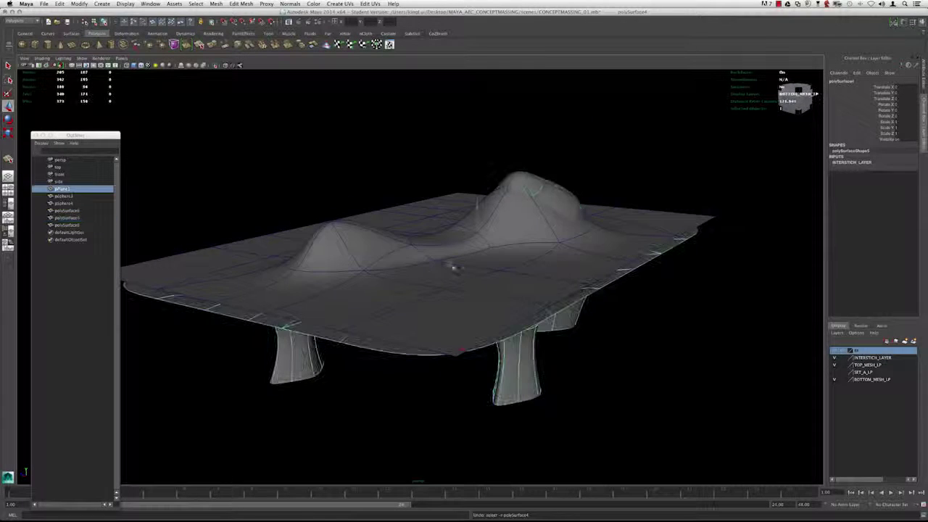
key(z)
key(z)
key(z)
key(z)
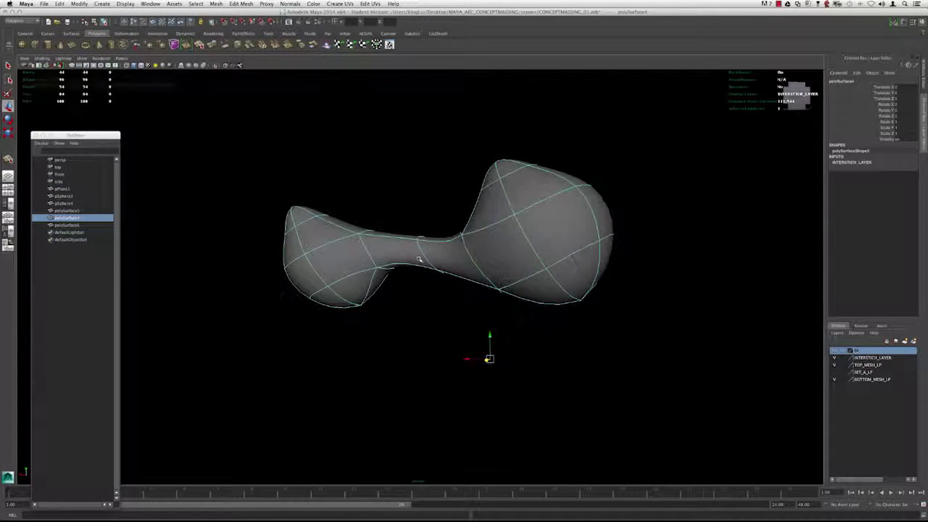
alt+drag(419, 259, 426, 268)
right_drag(427, 268, 428, 253)
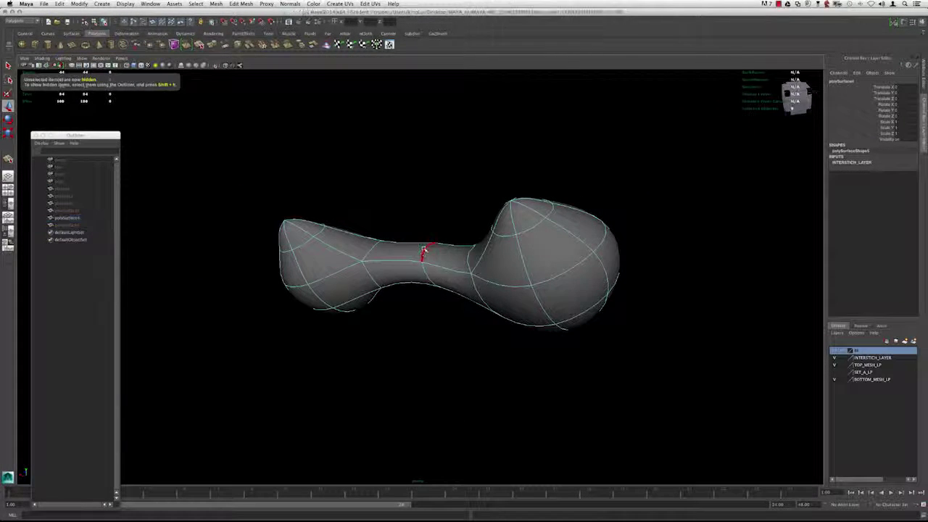
click(424, 248)
alt+drag(422, 262, 406, 279)
key(ctrl+shift+h)
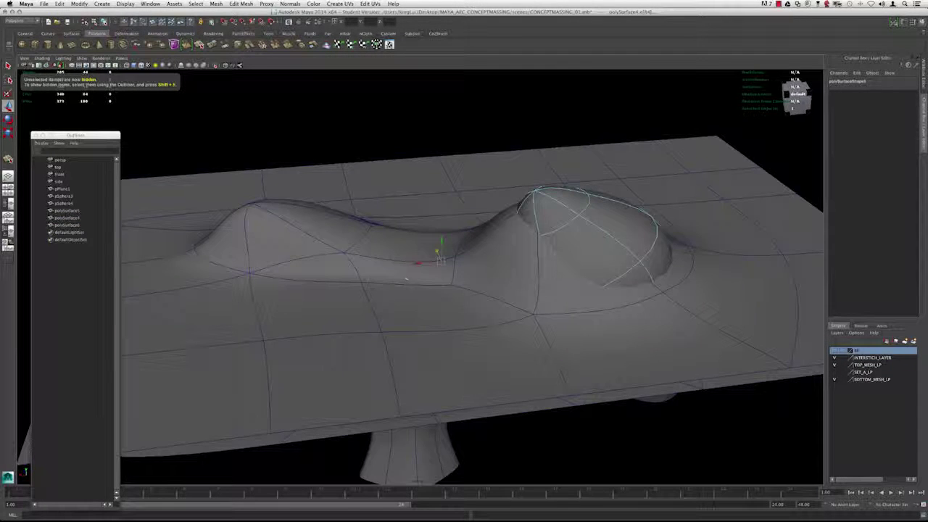
key(z)
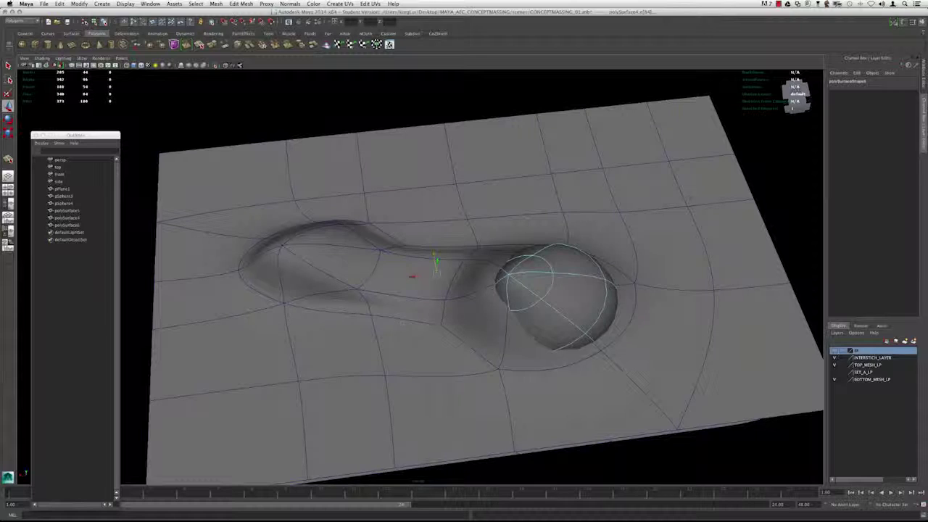
key(z)
key(alt+h)
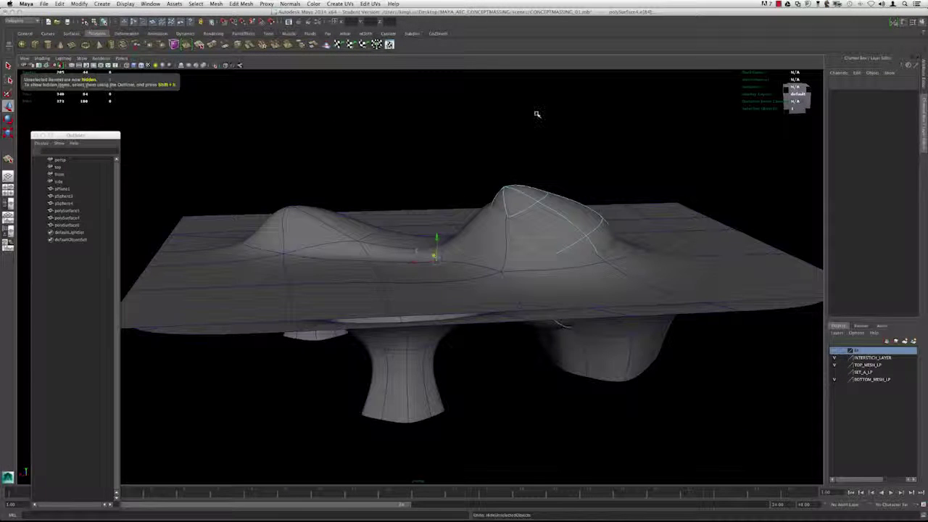
Step: Hide the top mesh to reach the inner blob mesh and isolate the blob by hiding everything else
click(438, 241)
key(ctrl+h)
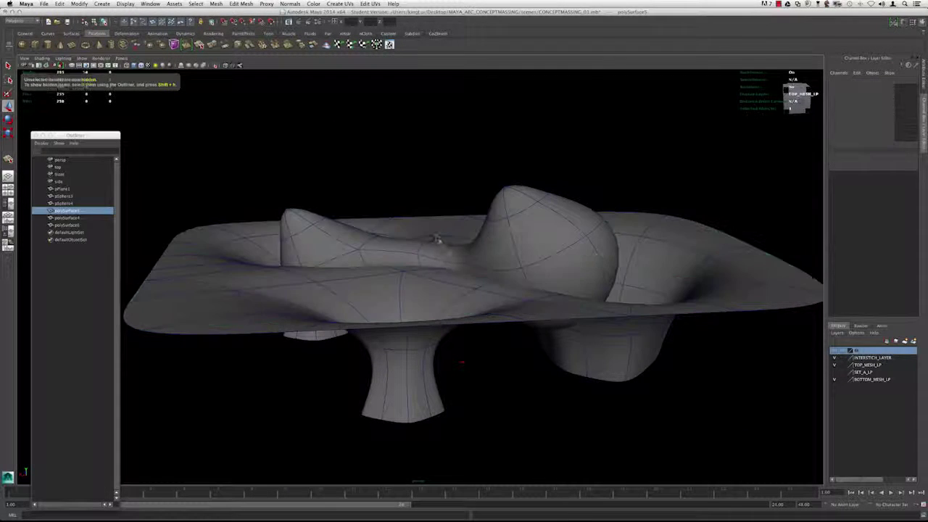
alt+drag(433, 251, 426, 293)
click(428, 273)
key(alt+h)
Step: Delete the edge loop around the middle of the inner blob's narrow neck and unhide all the meshes
key(F10)
double_click(430, 266)
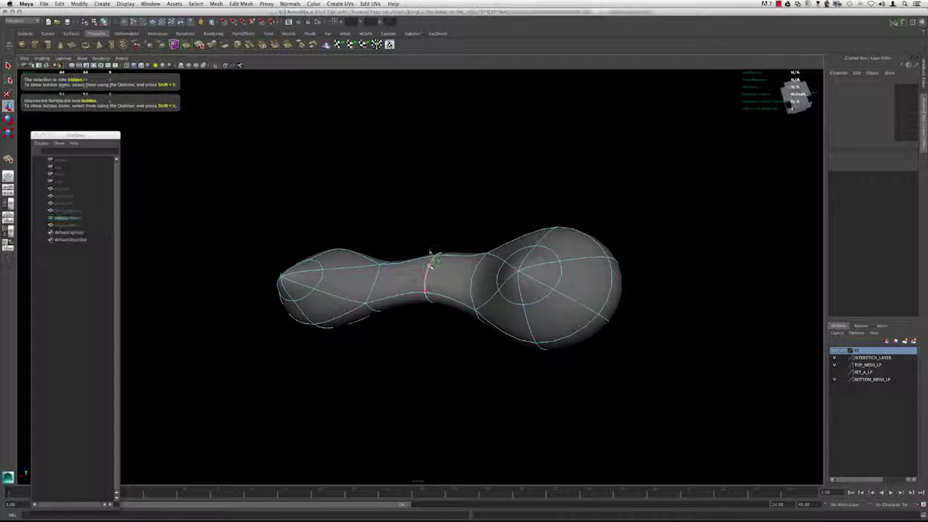
click(239, 4)
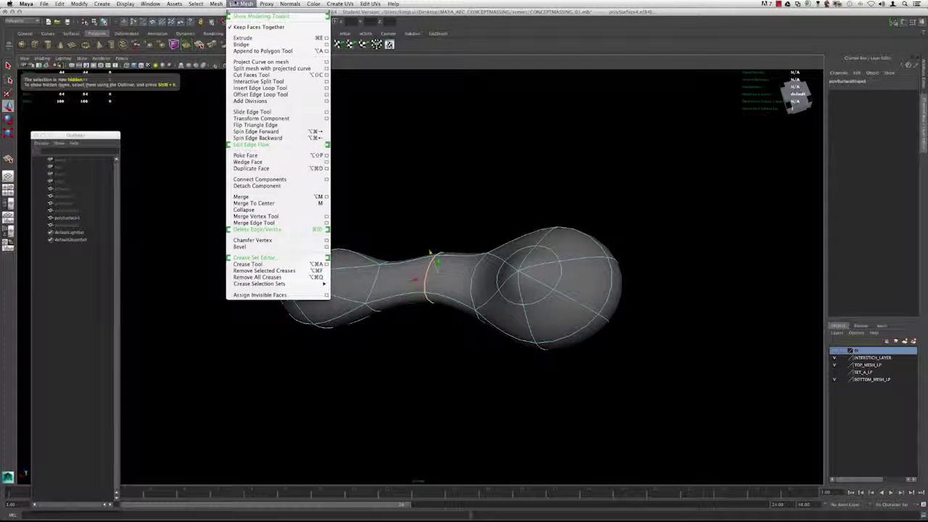
click(244, 11)
drag(323, 12, 774, 155)
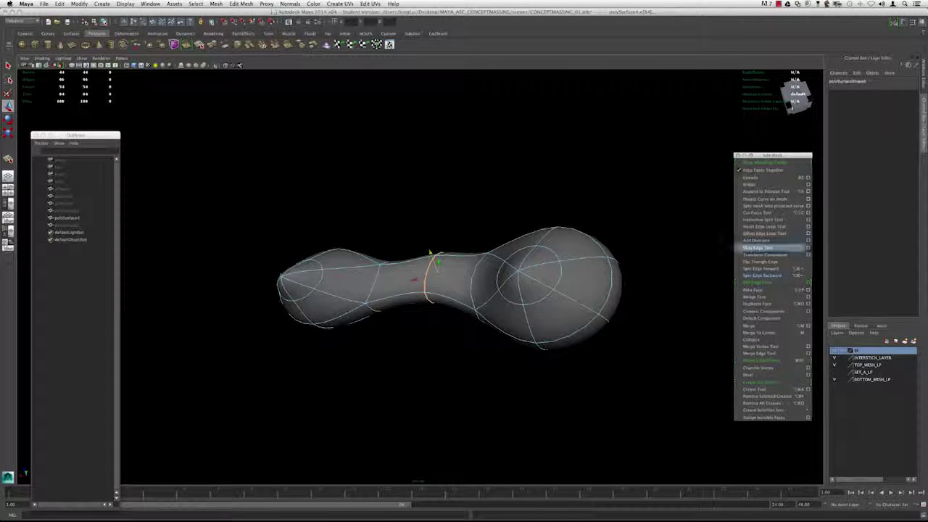
click(758, 360)
alt+drag(412, 239, 409, 221)
key(ctrl+shift+h)
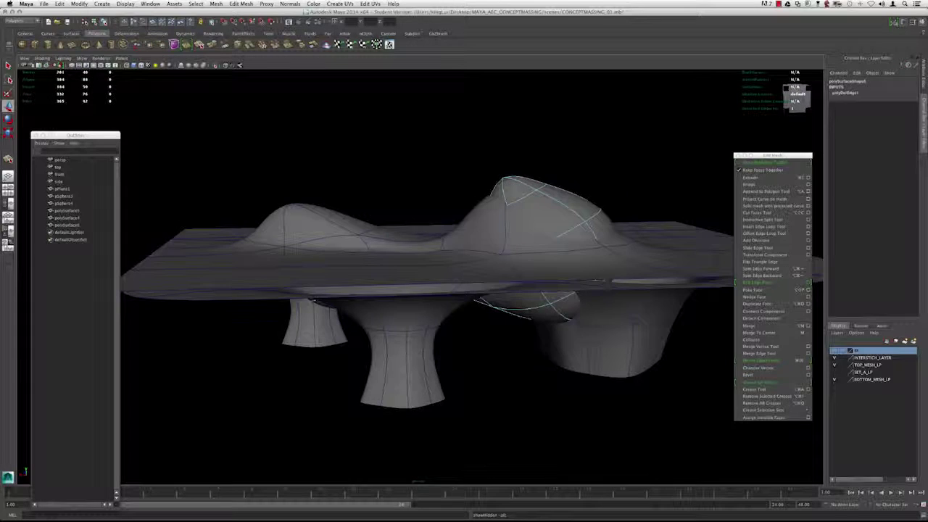
Step: Turn off the smooth mesh preview on the inner blob mesh and the top mesh
click(462, 232)
click(472, 172)
alt+drag(472, 172, 375, 189)
click(408, 248)
mouse_move(408, 249)
alt+mouse_down()
mouse_move(383, 221)
mouse_move(392, 253)
mouse_move(366, 228)
mouse_move(414, 247)
alt+mouse_up()
key(1)
click(407, 234)
key(1)
alt+drag(360, 214, 343, 216)
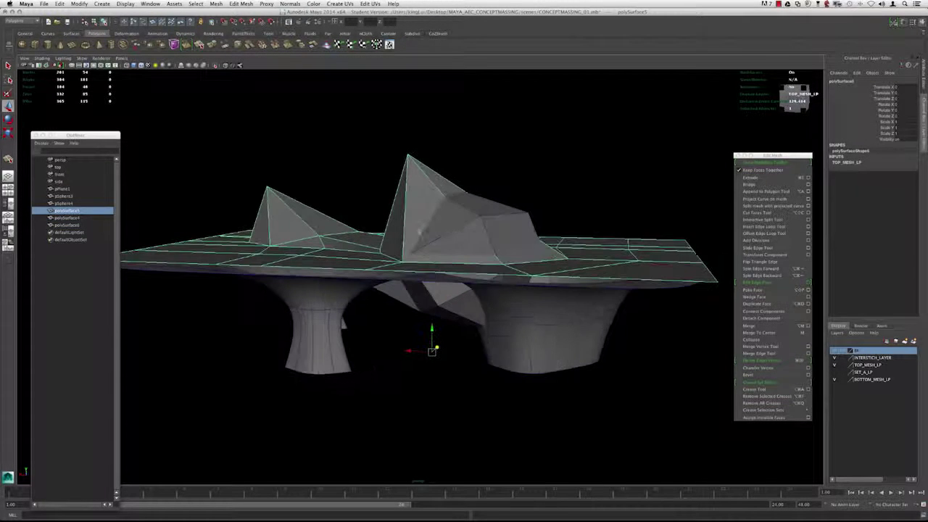
Step: Examine from several sides where the faceted inner blob mesh intersects the top and bottom meshes
click(427, 249)
mouse_move(428, 250)
alt+mouse_down()
mouse_move(419, 238)
mouse_move(412, 250)
alt+mouse_up()
click(411, 250)
key(alt+h)
key(super+z)
alt+drag(472, 205, 466, 203)
click(466, 203)
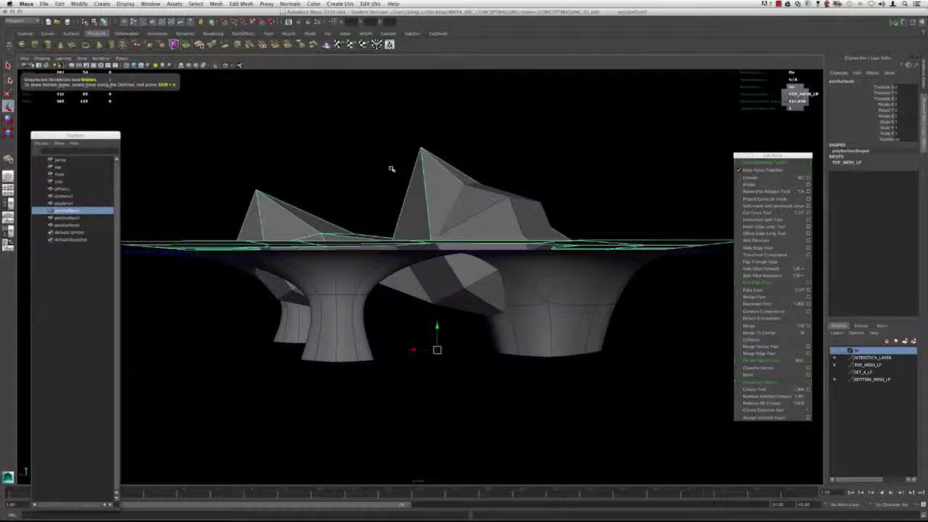
alt+drag(403, 213, 407, 182)
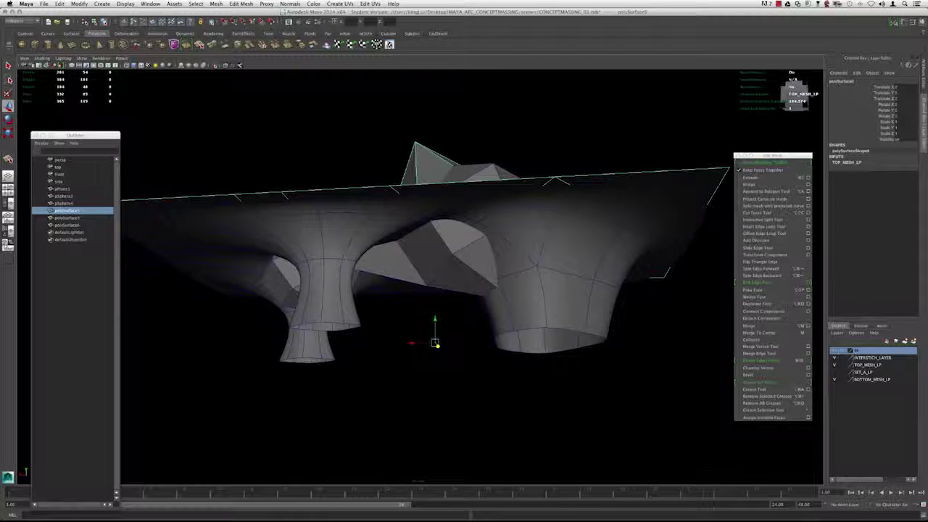
alt+drag(435, 344, 397, 192)
click(390, 158)
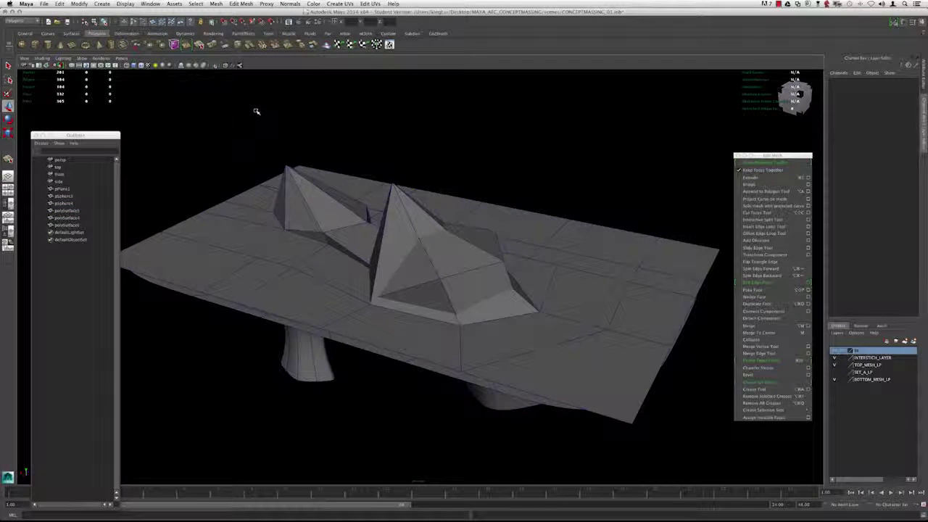
Step: Open the Hypershade and place its window so that the model stays in view
click(154, 4)
mouse_move(168, 23)
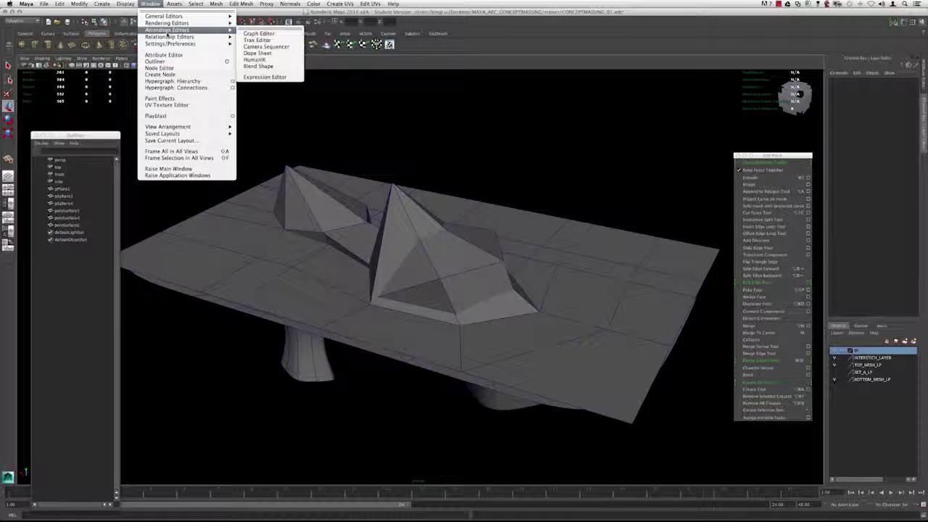
click(258, 39)
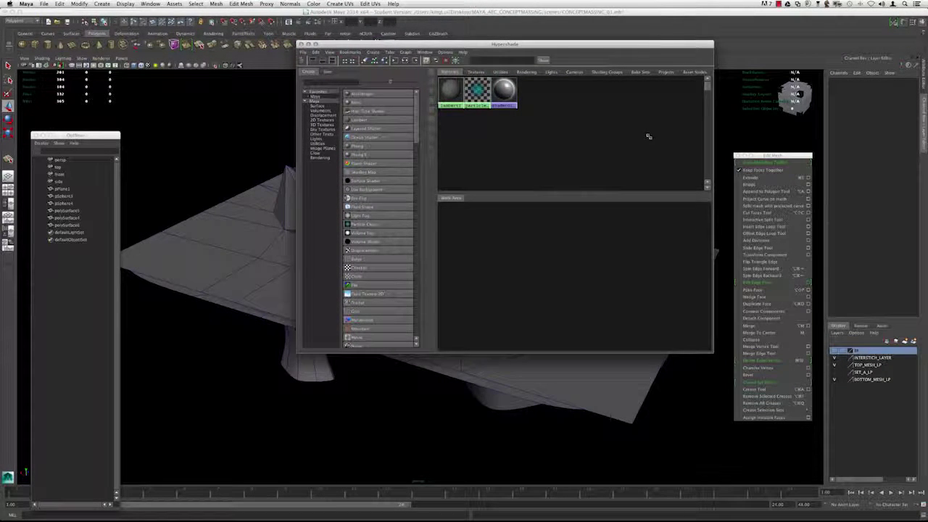
drag(594, 52, 759, 266)
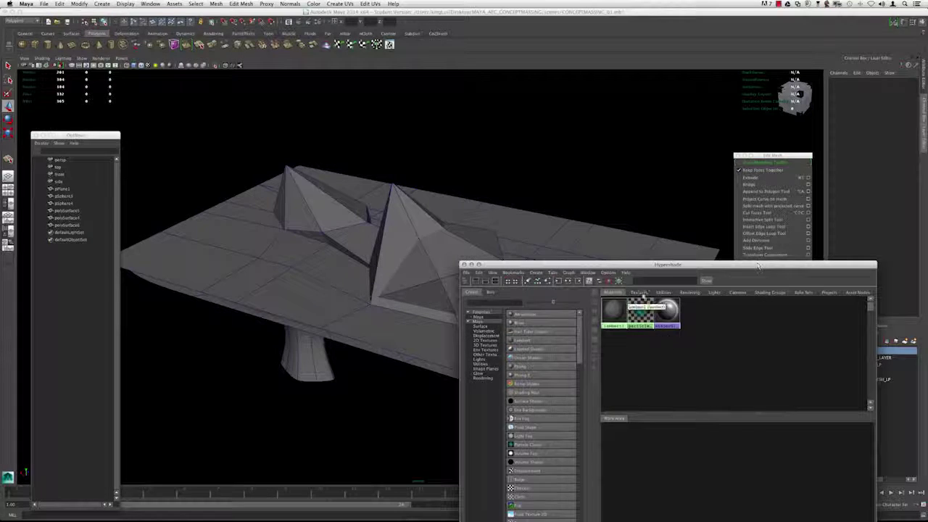
drag(624, 264, 671, 305)
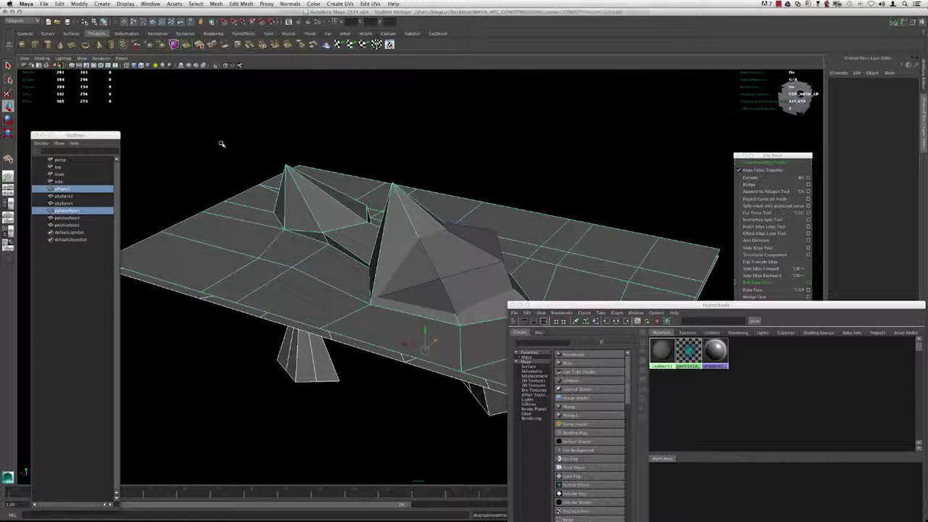
Step: Clear the selection and create one new Lambert material and two new Blinn materials
click(222, 143)
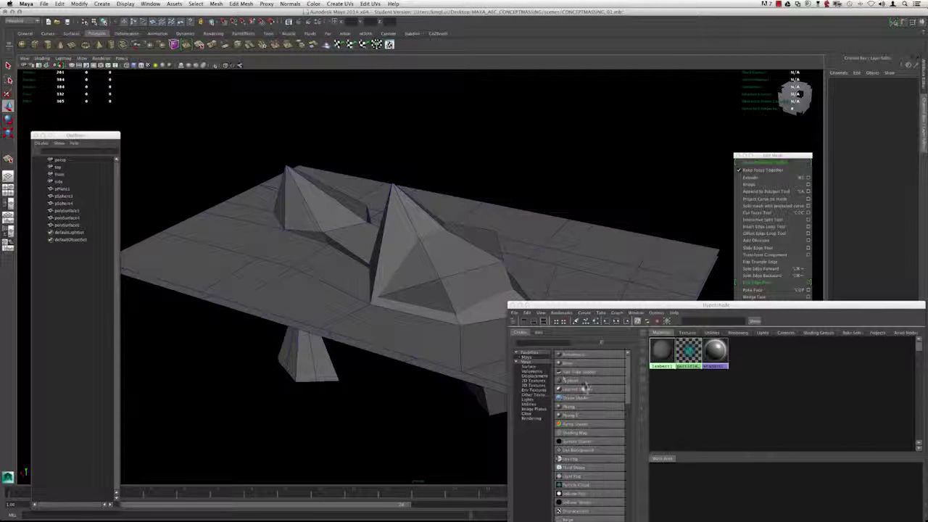
click(571, 380)
click(568, 362)
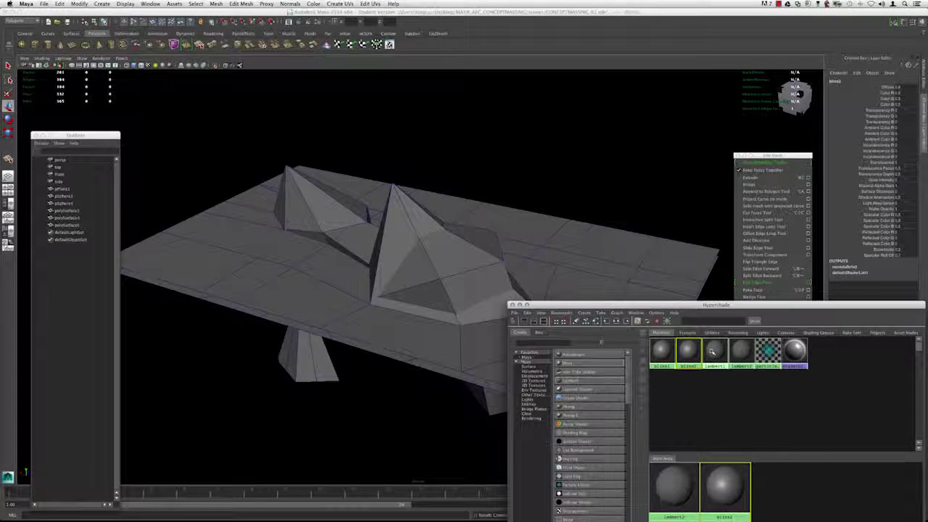
Step: Assign the new lambert2 material to the top mesh
click(715, 351)
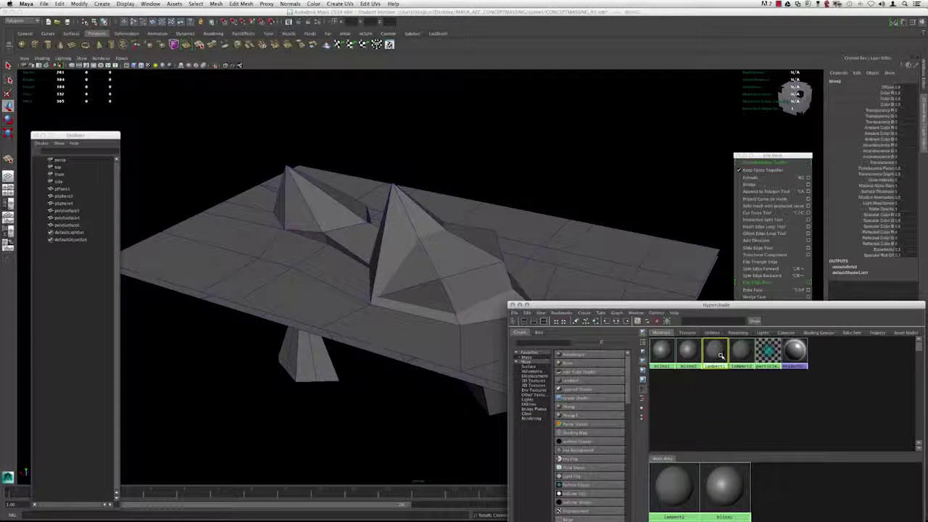
alt+drag(493, 232, 507, 216)
click(500, 243)
alt+middle_drag(535, 252, 493, 213)
click(468, 235)
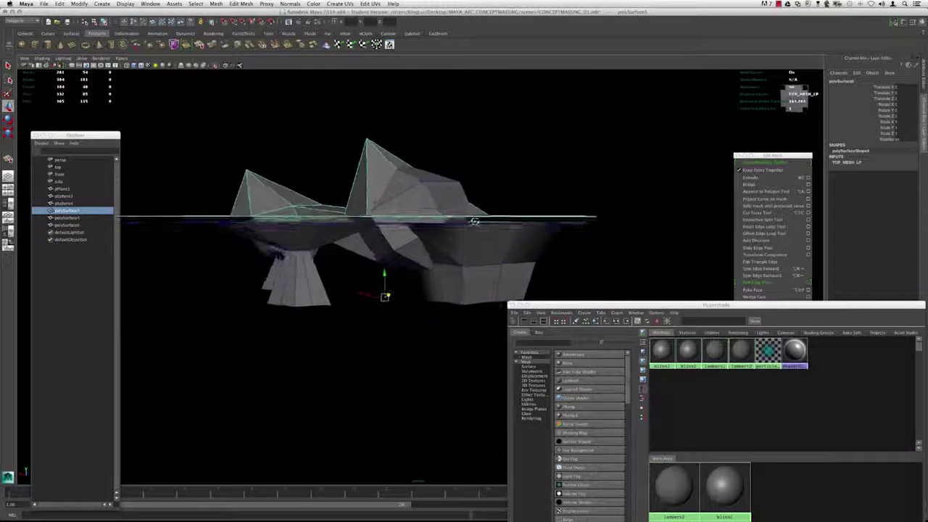
alt+drag(474, 221, 478, 231)
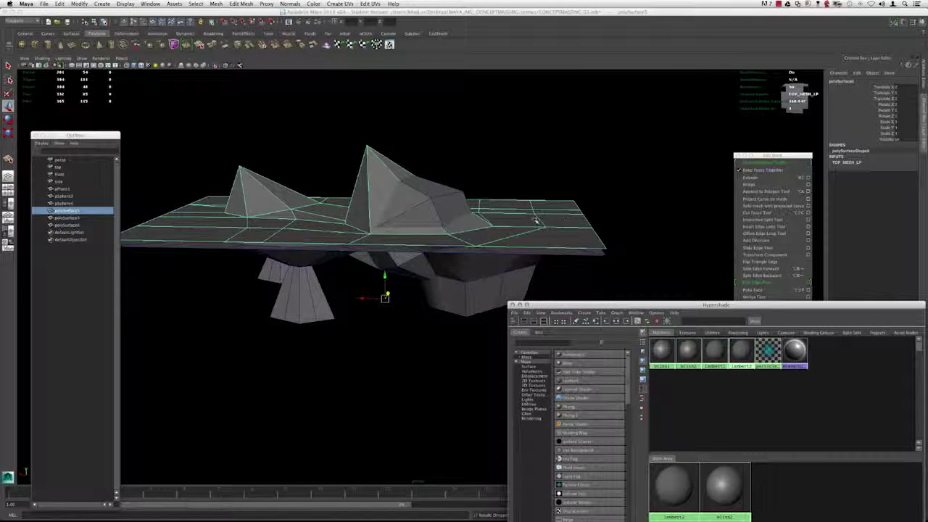
alt+drag(511, 239, 491, 246)
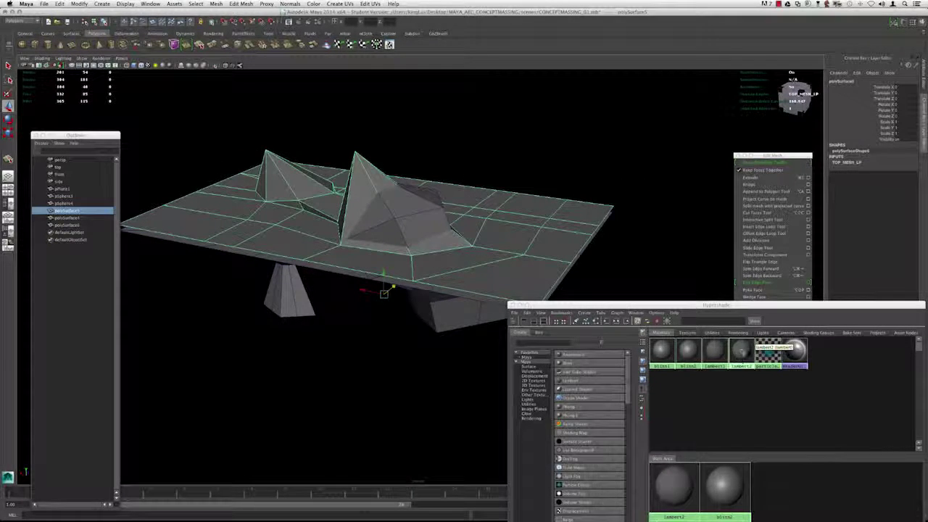
Step: Raise the transparency of lambert2 slightly and move the floating Edit Mesh commands clear of the material attributes
double_click(741, 351)
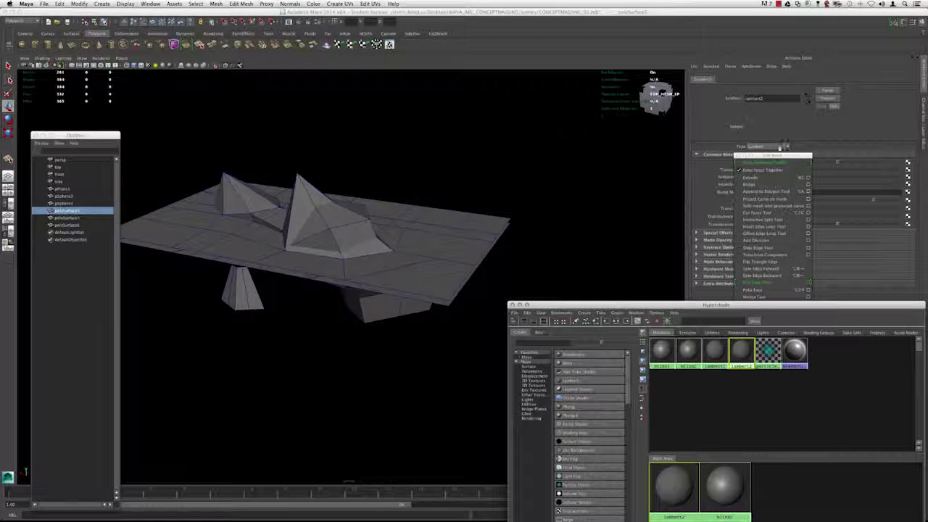
click(769, 156)
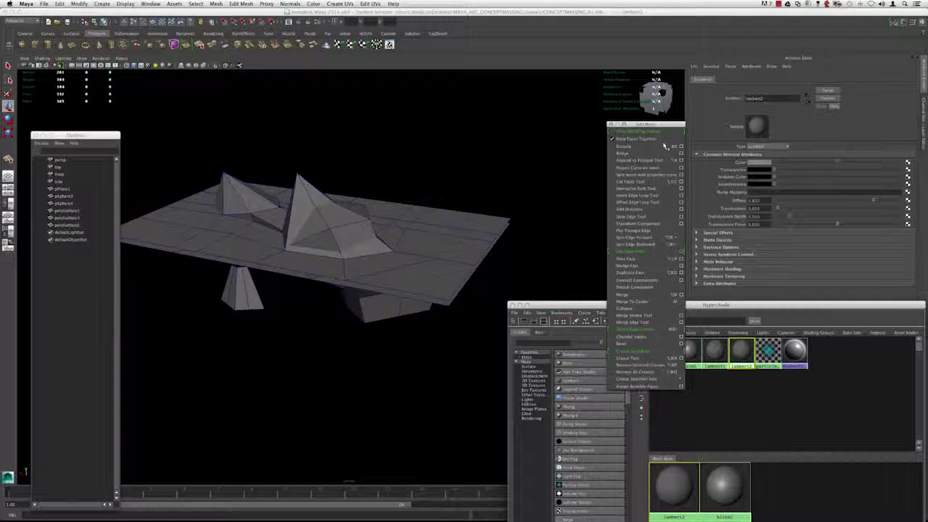
drag(774, 171, 810, 170)
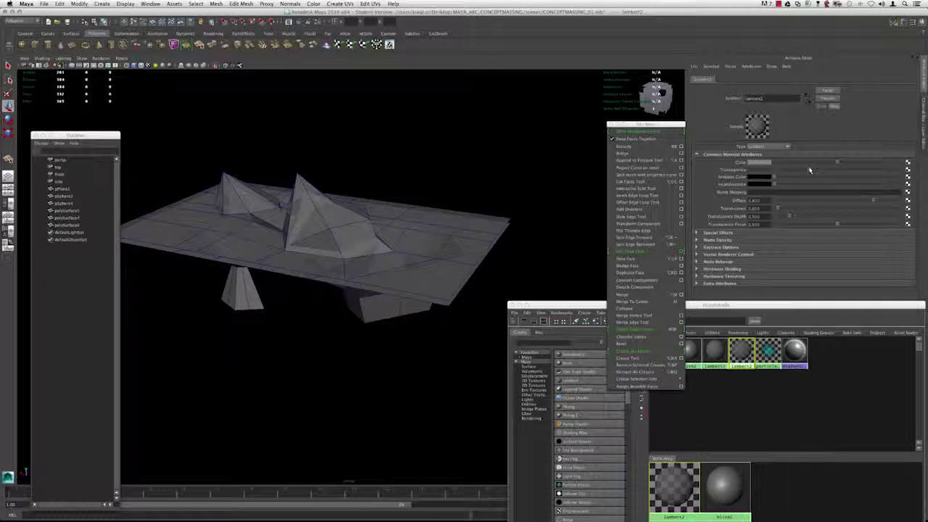
alt+drag(582, 210, 384, 234)
drag(611, 129, 61, 273)
click(314, 236)
alt+drag(323, 268, 380, 290)
Step: Set the color of the blinn1 material to red and open the blinn2 material for inspection
click(662, 350)
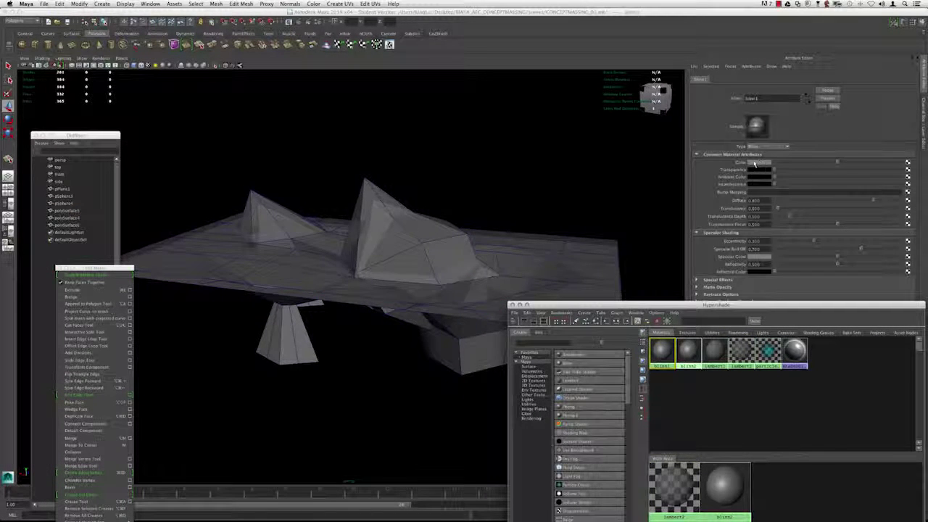
click(760, 166)
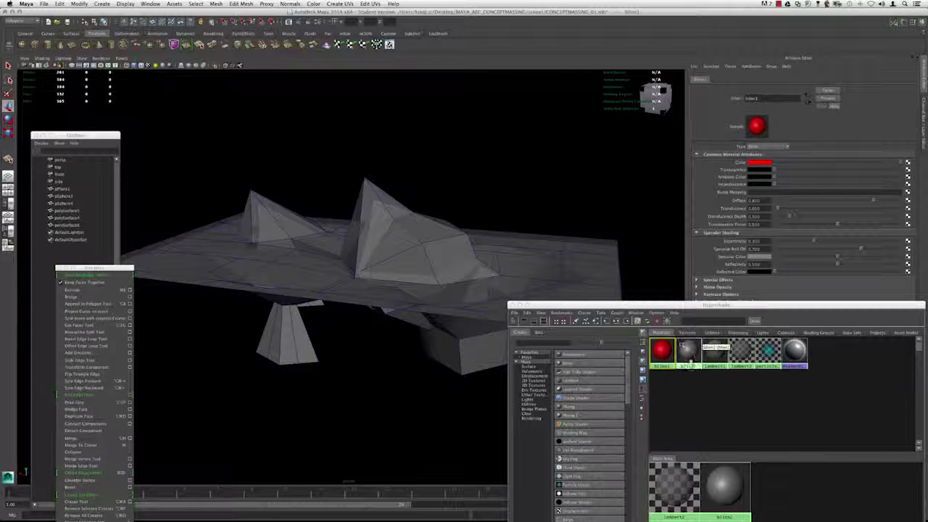
click(686, 351)
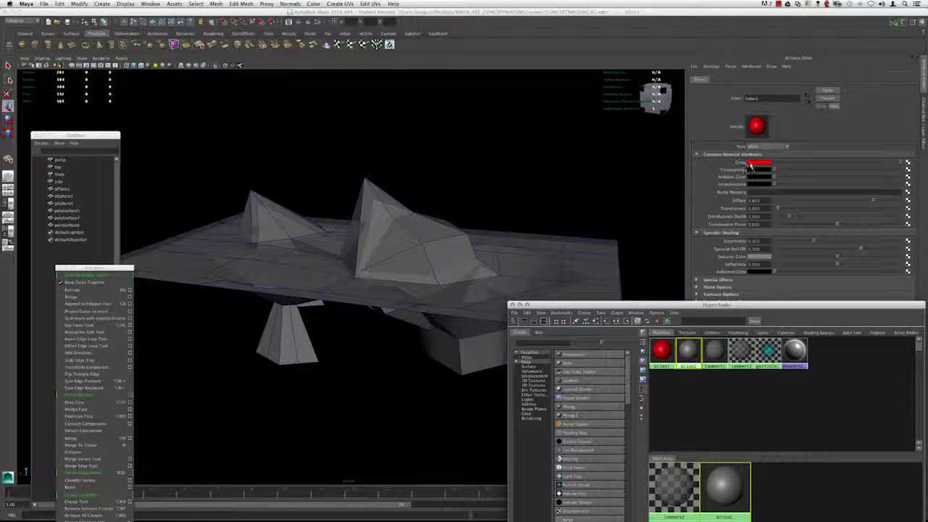
click(754, 165)
click(571, 181)
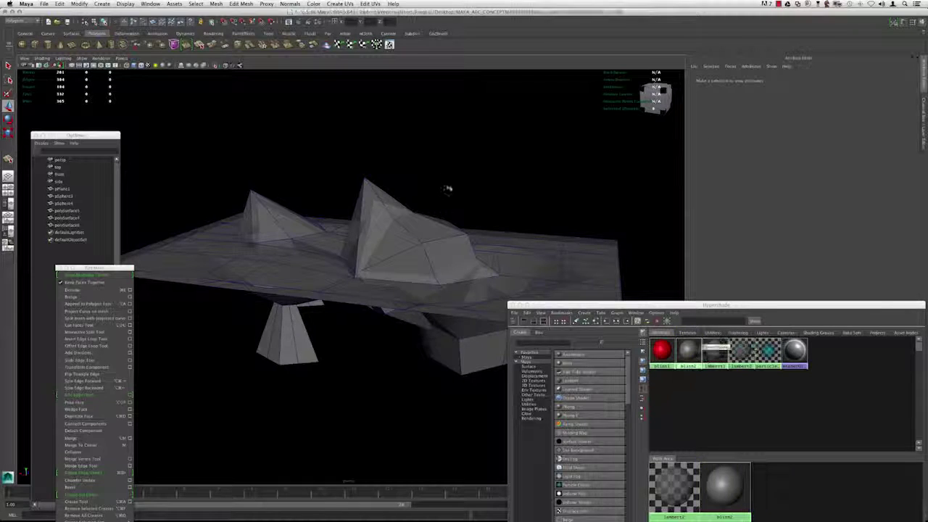
Step: Assign the red blinn1 material to the inner blob between the top and bottom meshes
click(439, 234)
alt+drag(505, 276, 517, 284)
mouse_move(445, 205)
alt+mouse_down()
mouse_move(455, 250)
mouse_move(457, 206)
alt+mouse_up()
right_drag(661, 351, 661, 324)
click(416, 199)
Step: Assign the blinn2 material to the bottom mesh and clear the selection
alt+drag(435, 289, 439, 254)
click(498, 271)
middle_drag(690, 351, 426, 259)
click(438, 216)
mouse_move(439, 216)
alt+mouse_down()
mouse_move(379, 243)
mouse_move(439, 211)
alt+mouse_up()
click(464, 155)
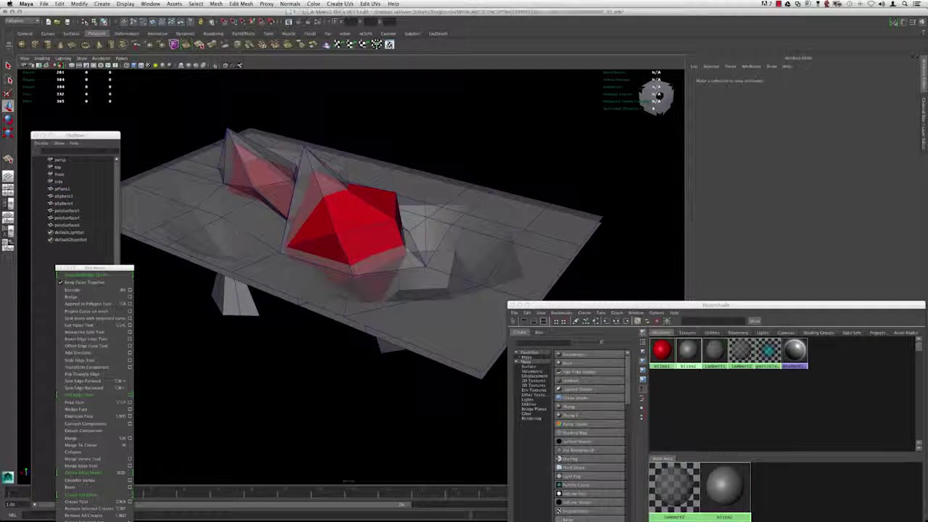
Step: Close the Hypershade and show the Channel Box and layers in place of the Attribute Editor
click(512, 305)
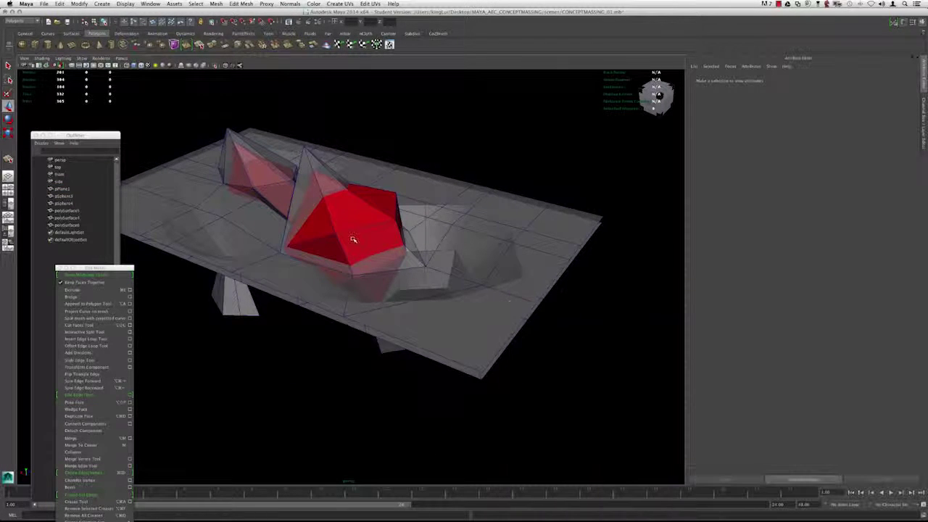
alt+middle_drag(352, 239, 445, 245)
key(ctrl+a)
alt+drag(457, 250, 375, 186)
click(353, 191)
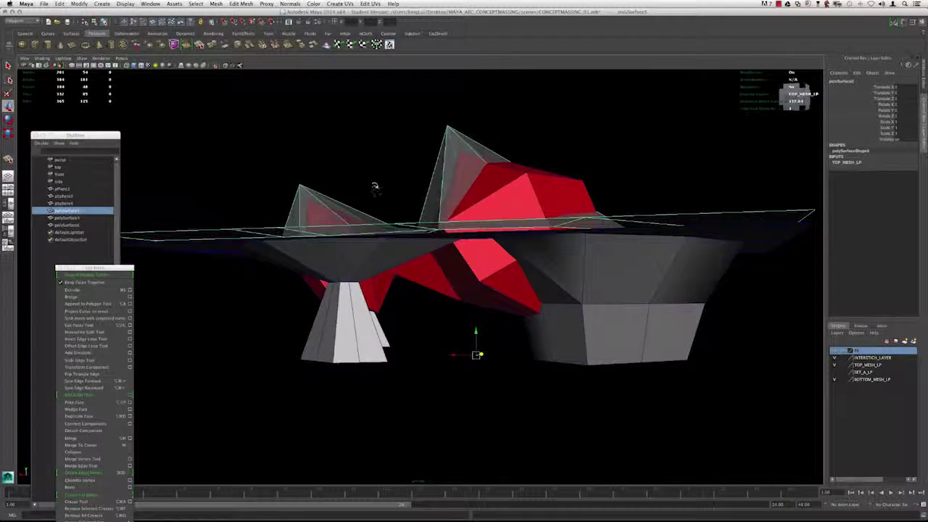
click(375, 186)
Step: Display all the massing meshes as smoothed previews
drag(523, 139, 413, 236)
key(3)
click(408, 137)
alt+drag(410, 142, 497, 219)
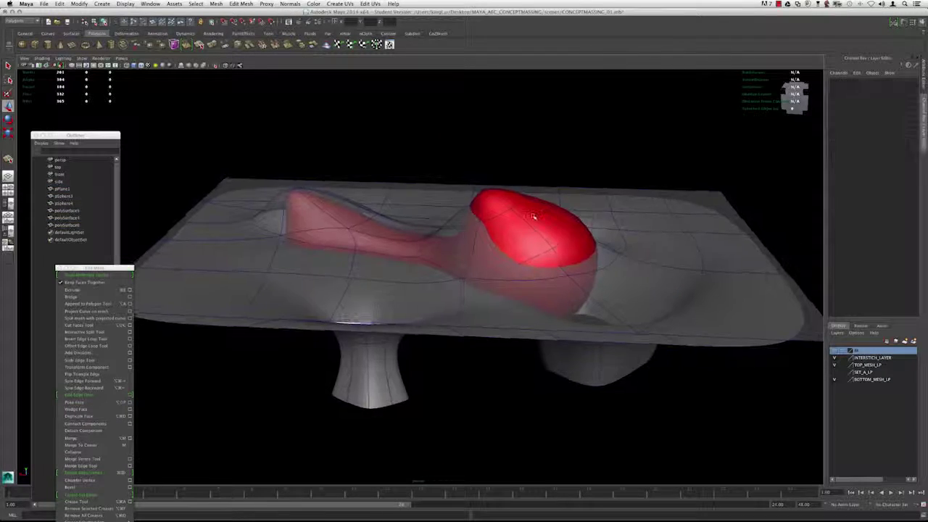
Step: Return the top mesh and the red inner blob to their unsmoothed display, leaving the bottom mesh smoothed
click(534, 217)
key(1)
key(3)
click(452, 224)
key(1)
click(545, 221)
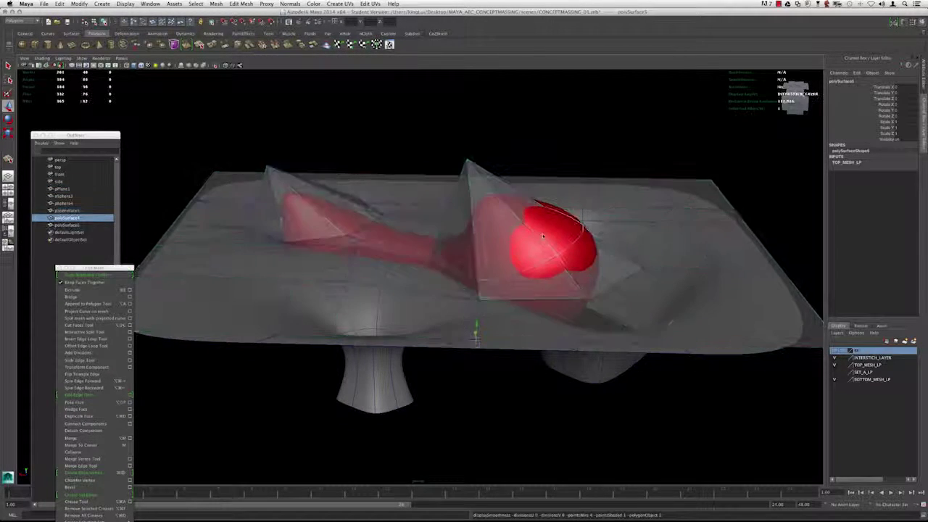
key(1)
Step: Delete a surplus edge on the inner blob's larger peak with Delete Edge/Vertex, moving the floating Edit Mesh commands beside the model
alt+drag(557, 222, 539, 227)
alt+drag(475, 353, 469, 433)
right_drag(397, 250, 396, 231)
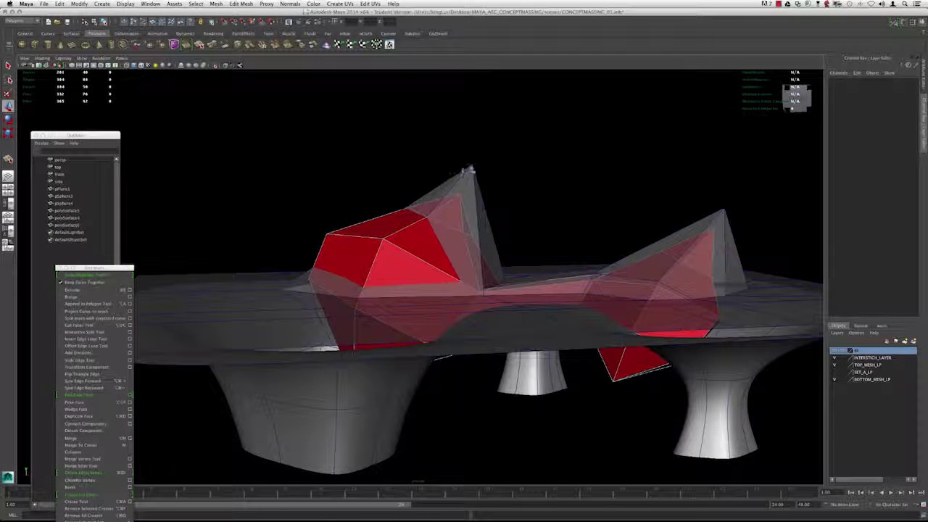
alt+drag(467, 170, 411, 221)
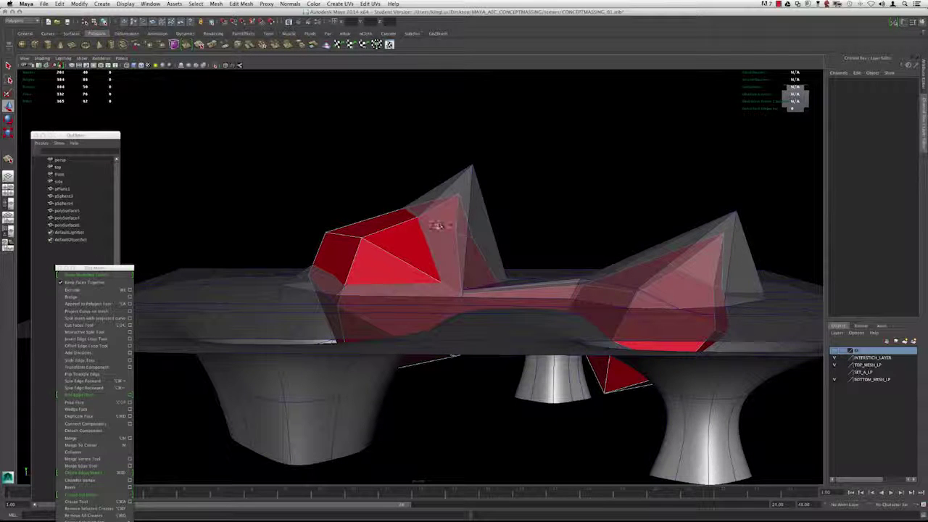
click(437, 225)
alt+drag(437, 225, 425, 259)
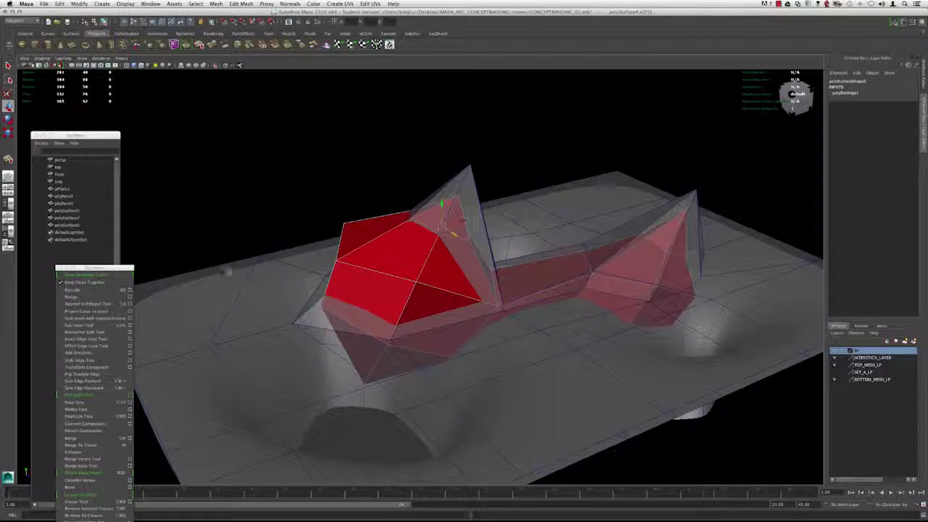
drag(115, 268, 158, 131)
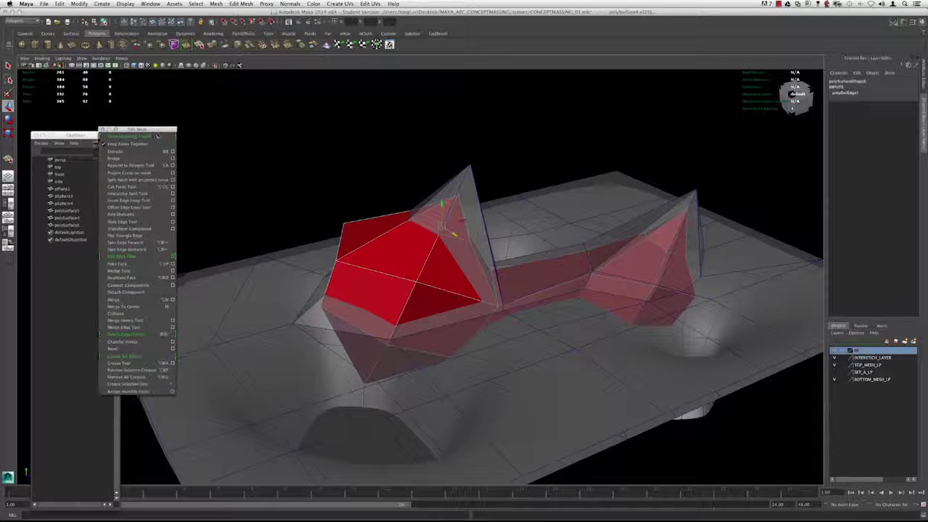
click(134, 336)
Step: Delete further surplus edges around the inner blob's two peaks with Delete Edge/Vertex
alt+drag(468, 207, 297, 261)
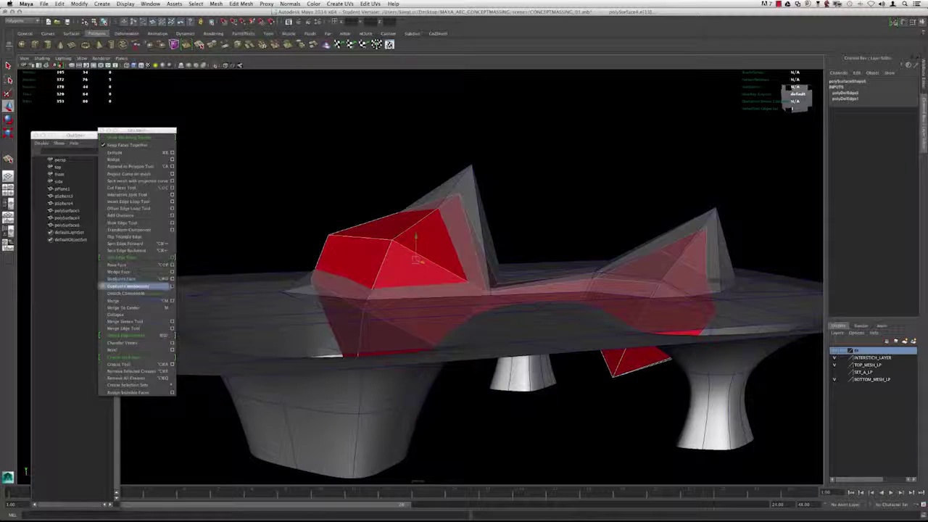
click(127, 336)
alt+drag(503, 323, 575, 243)
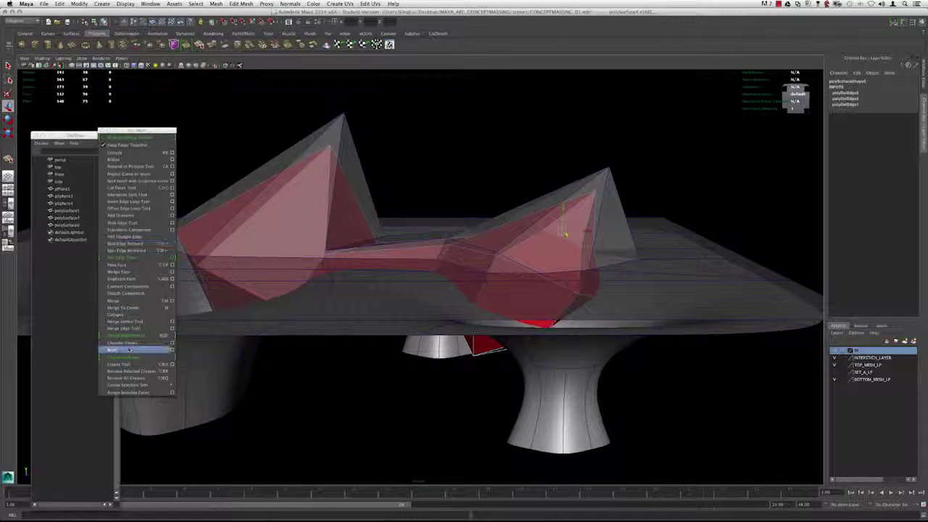
alt+drag(503, 261, 498, 286)
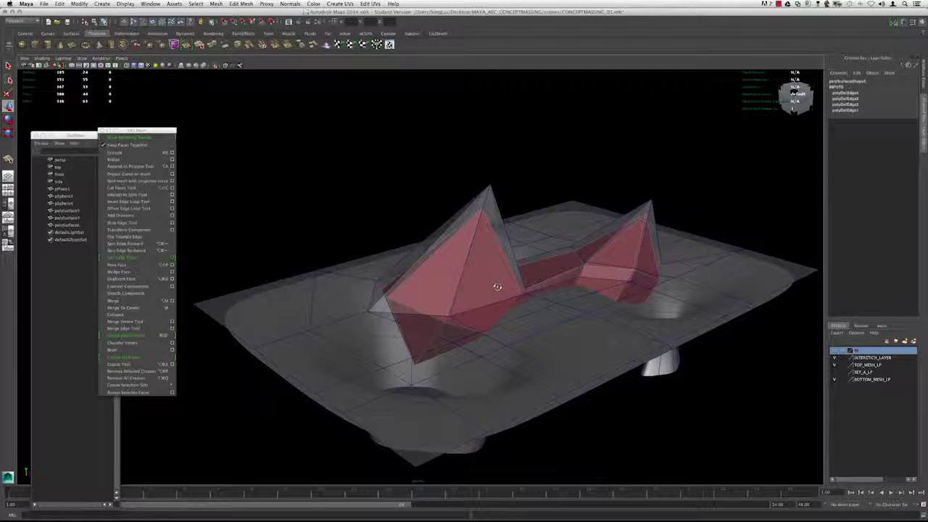
Step: Return to object selection and display the top mesh and the simplified inner blob as smoothed previews
right_drag(476, 223, 507, 217)
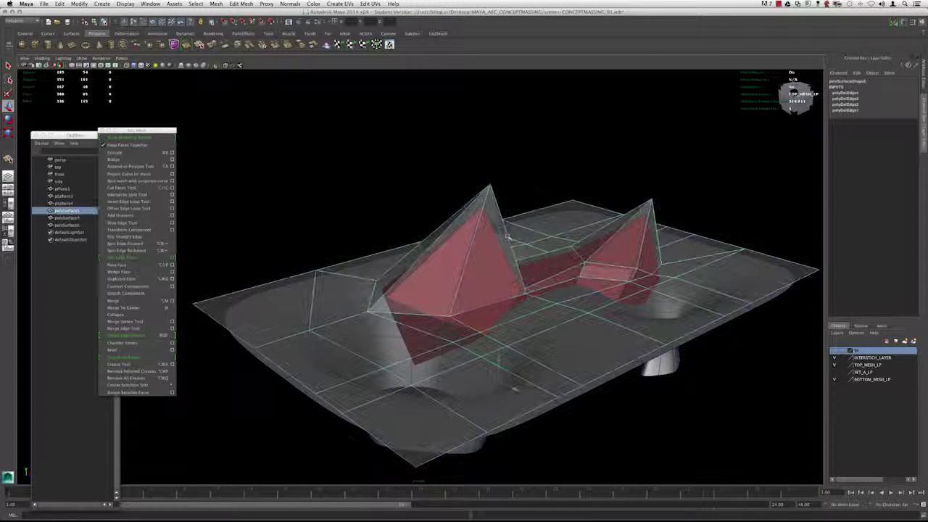
alt+drag(524, 199, 390, 340)
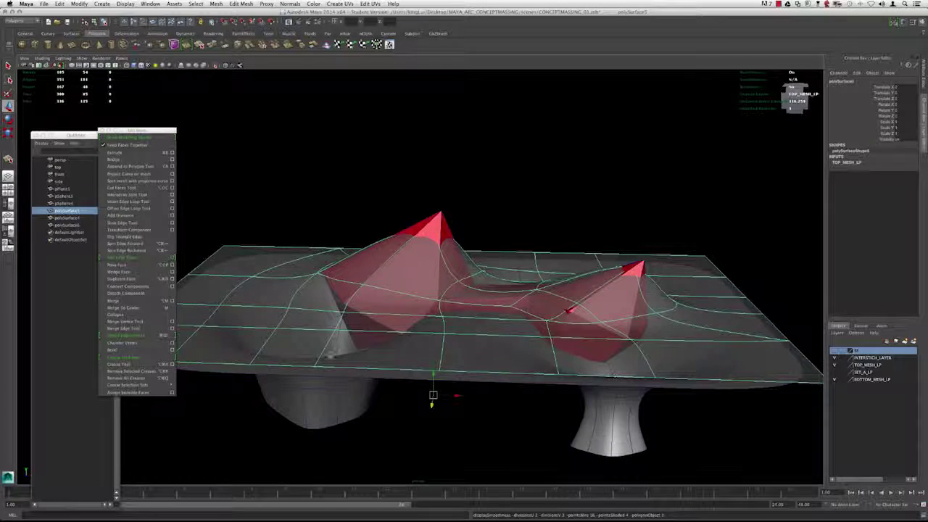
alt+drag(330, 357, 337, 274)
shift+click(400, 198)
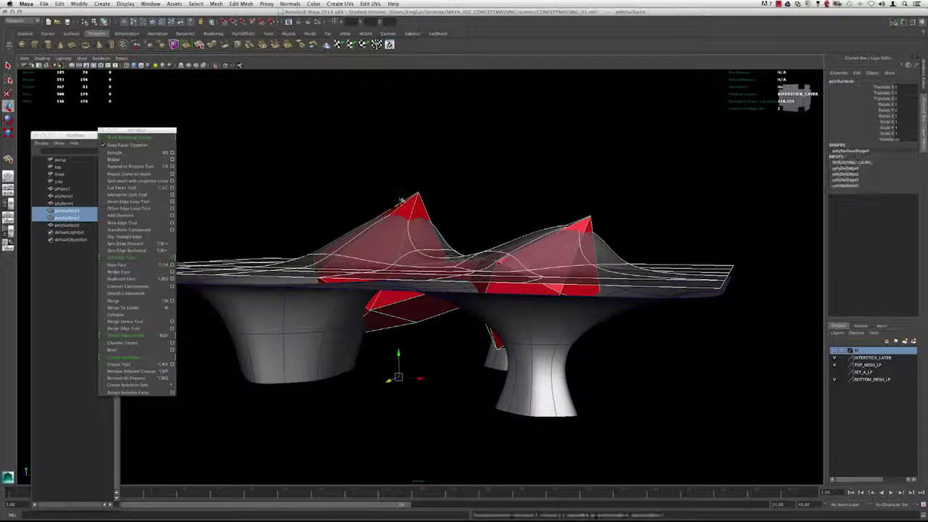
click(460, 198)
alt+drag(459, 199, 447, 230)
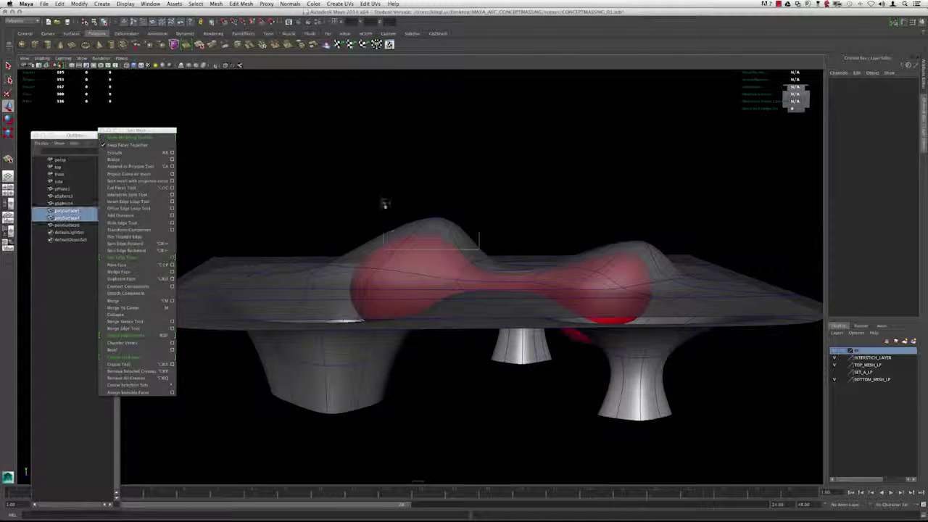
Step: Isolate the smoothed inner blob by hiding the unselected objects
drag(384, 204, 479, 250)
alt+drag(432, 248, 415, 215)
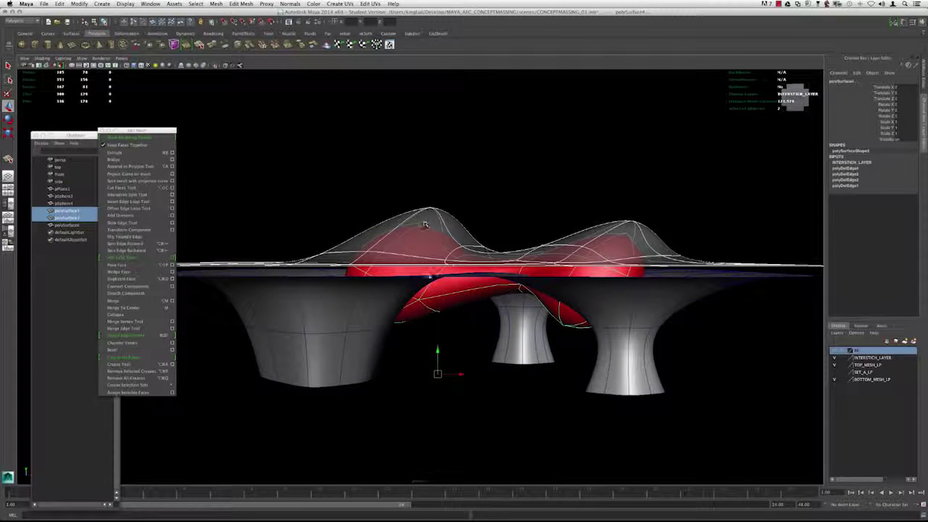
key(alt+h)
alt+drag(416, 248, 362, 251)
alt+drag(315, 380, 309, 369)
alt+drag(407, 242, 459, 246)
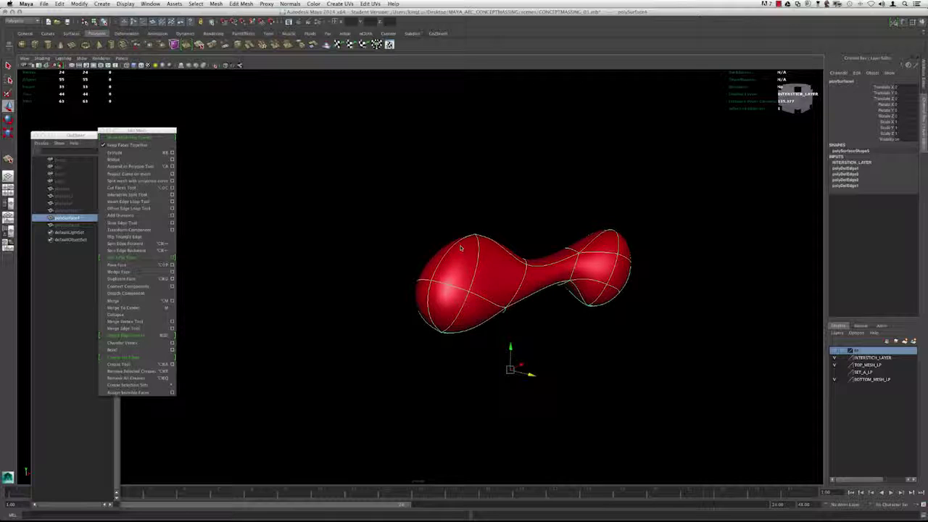
Step: Examine the isolated inner blob's smoothed form, bring back the hidden meshes and view them together from the side
click(477, 195)
alt+drag(474, 267, 417, 274)
drag(468, 230, 301, 311)
alt+drag(442, 279, 559, 295)
key(ctrl+shift+h)
click(457, 279)
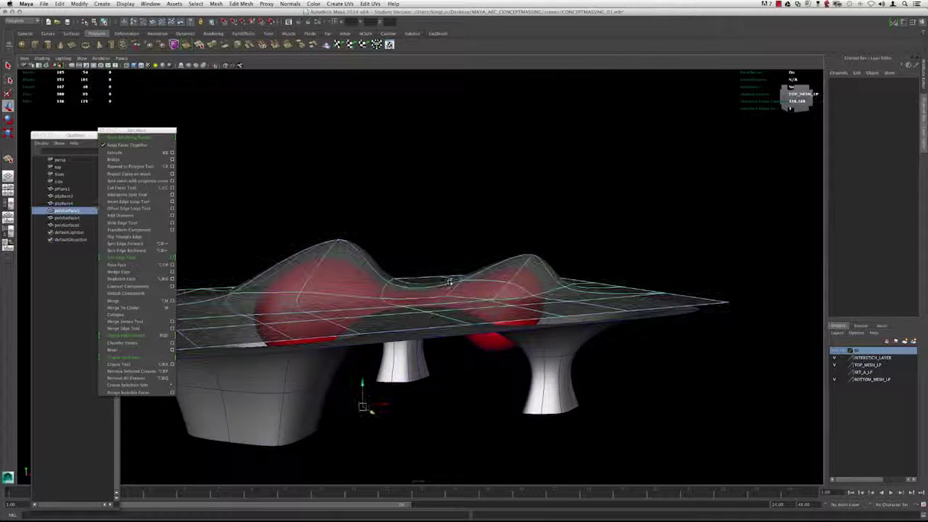
alt+drag(453, 277, 474, 275)
click(542, 229)
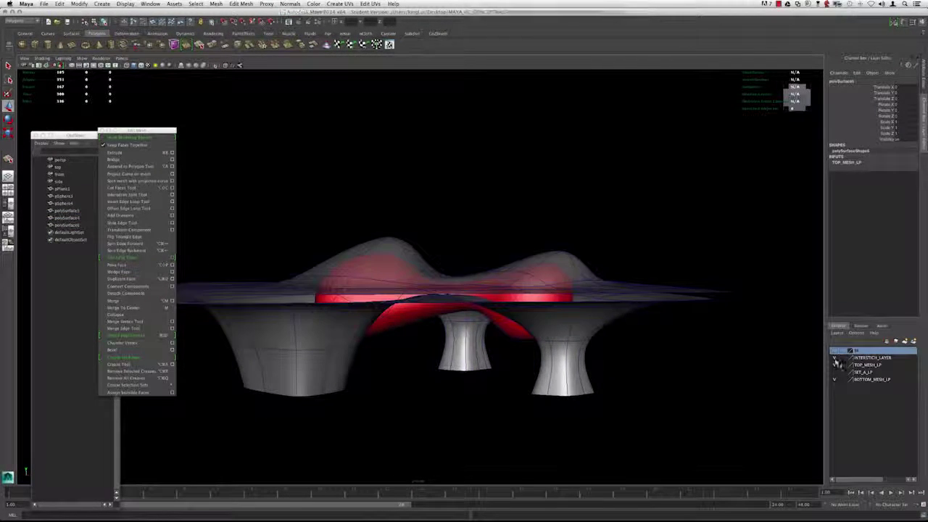
Step: Hide the TOP_MESH_LP layer and return the inner blob to its unsmoothed display
click(835, 365)
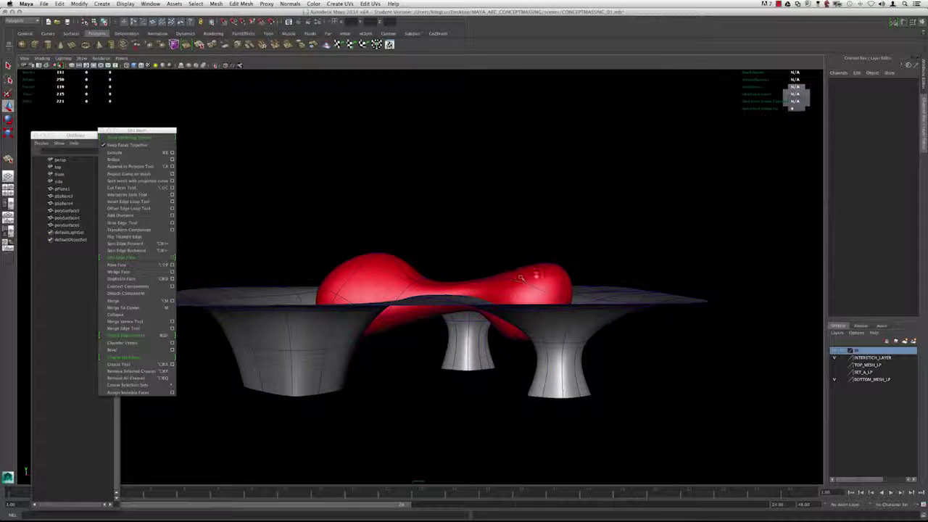
click(531, 273)
key(1)
alt+drag(499, 265, 470, 260)
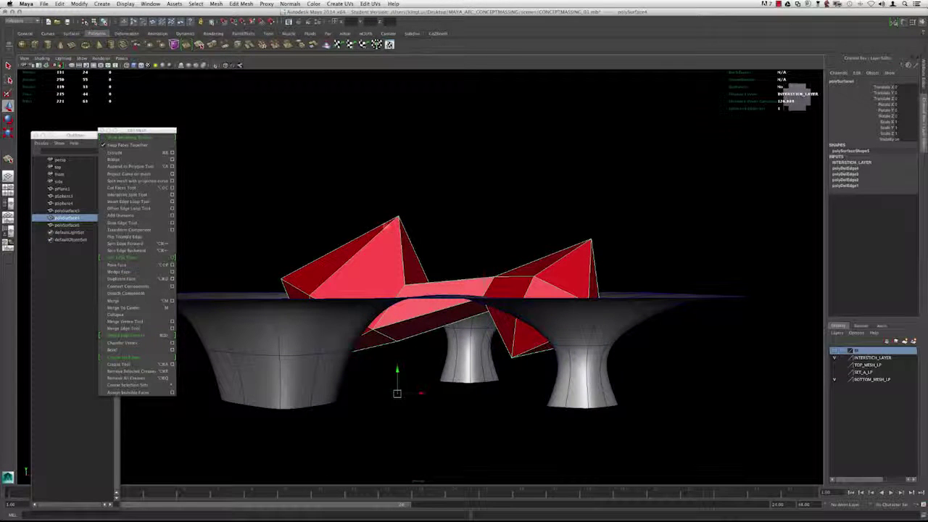
Step: Select the two peak vertices of the inner blob and set the Move Tool's axis to Normals average
right_drag(383, 228, 352, 226)
drag(371, 195, 427, 239)
mouse_move(558, 226)
shift+mouse_down()
mouse_move(601, 253)
mouse_move(483, 244)
mouse_move(514, 246)
shift+mouse_up()
key(4)
key(5)
double_click(9, 109)
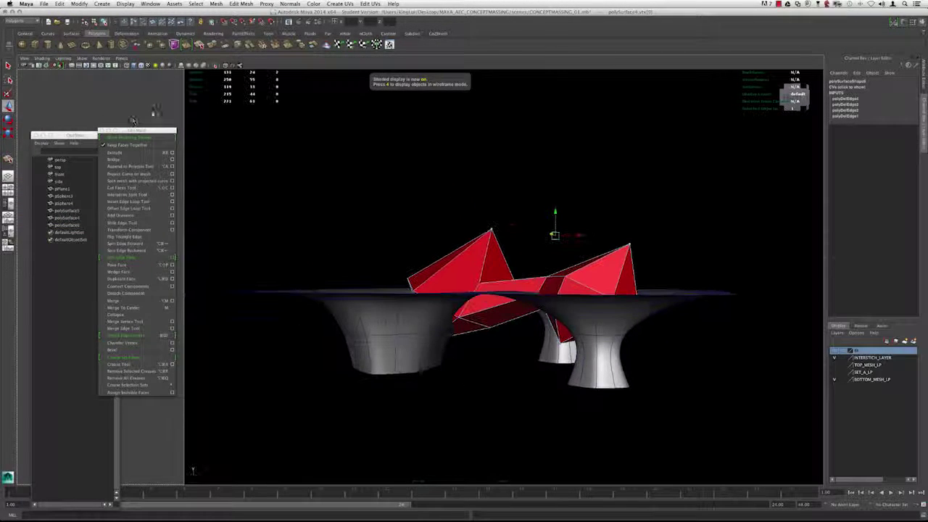
alt+drag(411, 193, 452, 199)
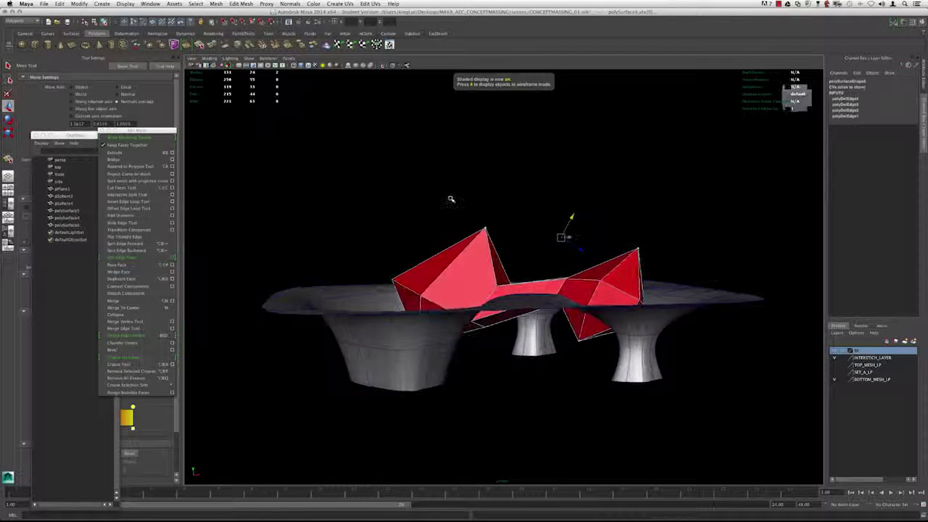
Step: Show the TOP_MESH_LP layer, return the top mesh to unsmoothed display and set its layer to template
click(834, 365)
alt+drag(632, 261, 591, 258)
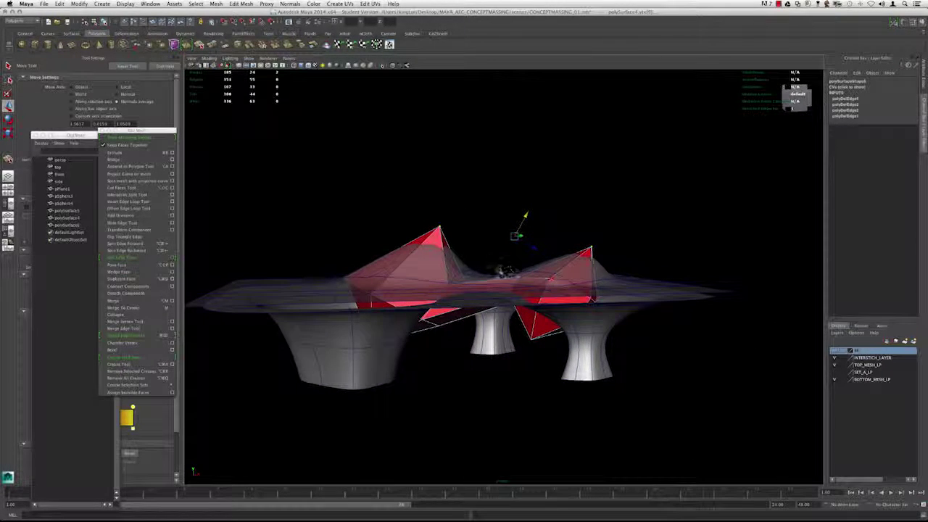
click(436, 228)
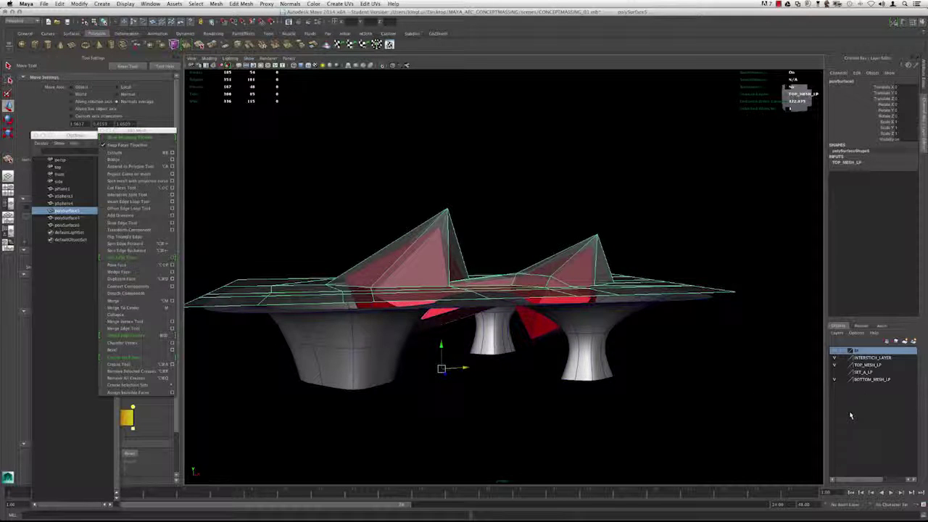
click(844, 366)
Step: Raise the inner blob's two peak vertices slightly along their averaged normals, towards the templated top mesh peaks
click(468, 237)
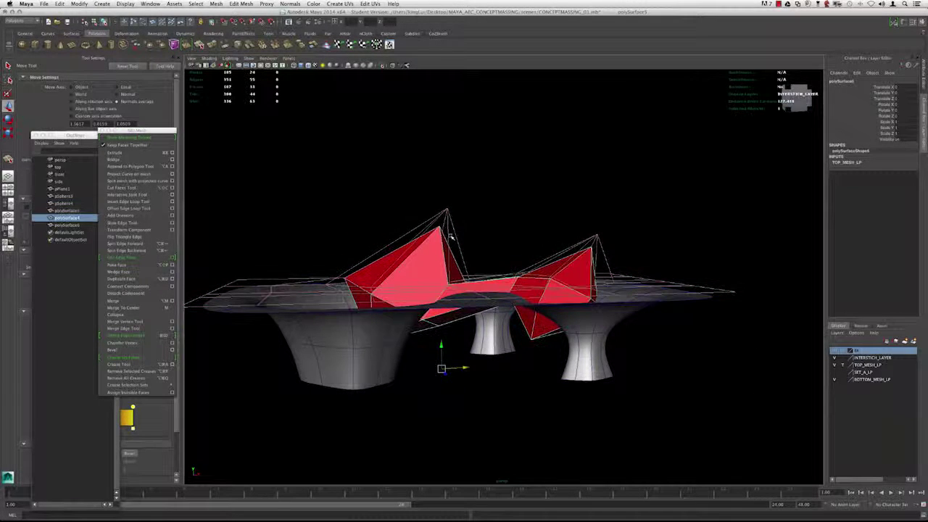
click(525, 217)
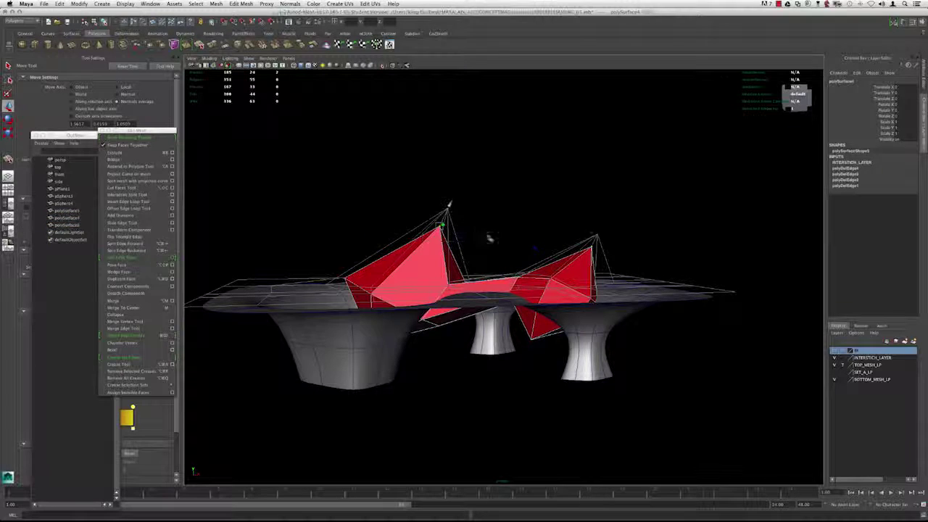
shift+drag(579, 226, 616, 259)
alt+drag(543, 226, 526, 215)
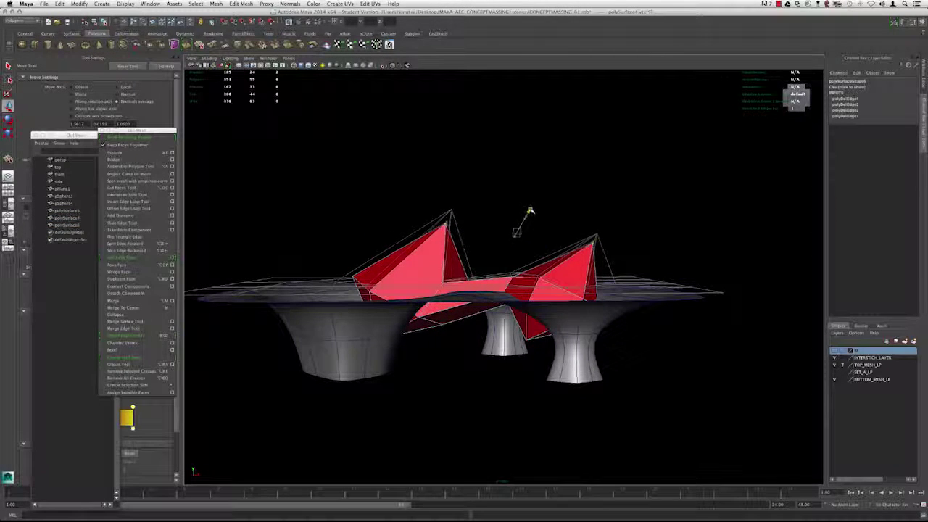
Step: Display the inner blob as a smoothed preview and take the TOP_MESH_LP layer out of template display
key(3)
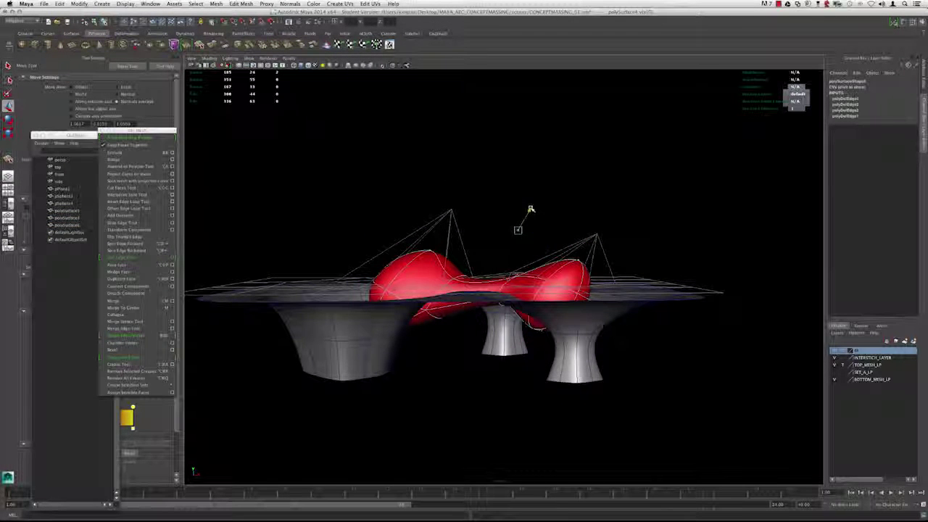
click(842, 365)
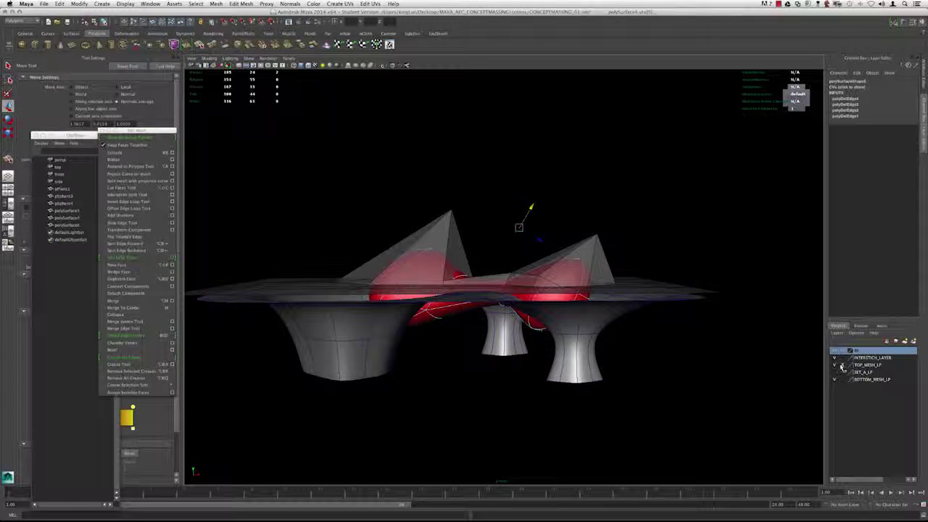
Step: Display the top mesh as a smoothed preview and examine its fit over the inner blob
click(577, 247)
key(3)
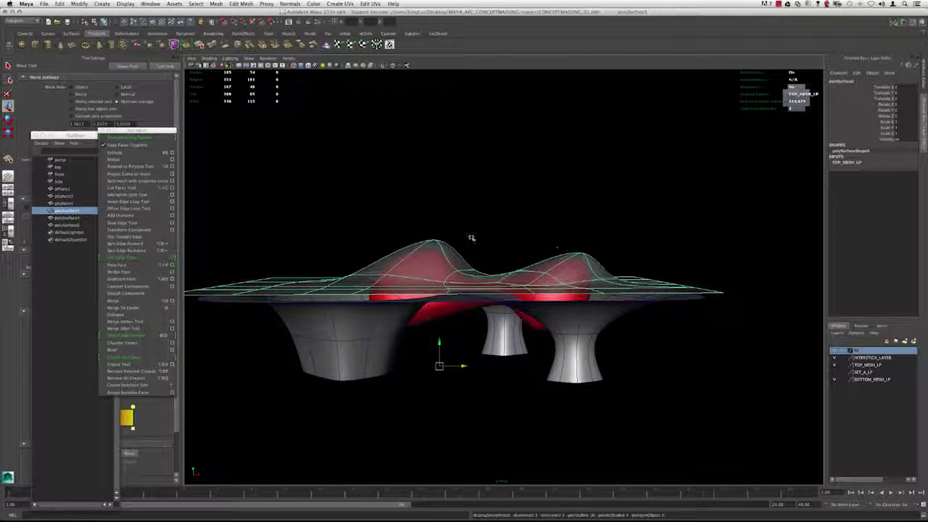
click(499, 226)
alt+drag(471, 237, 289, 246)
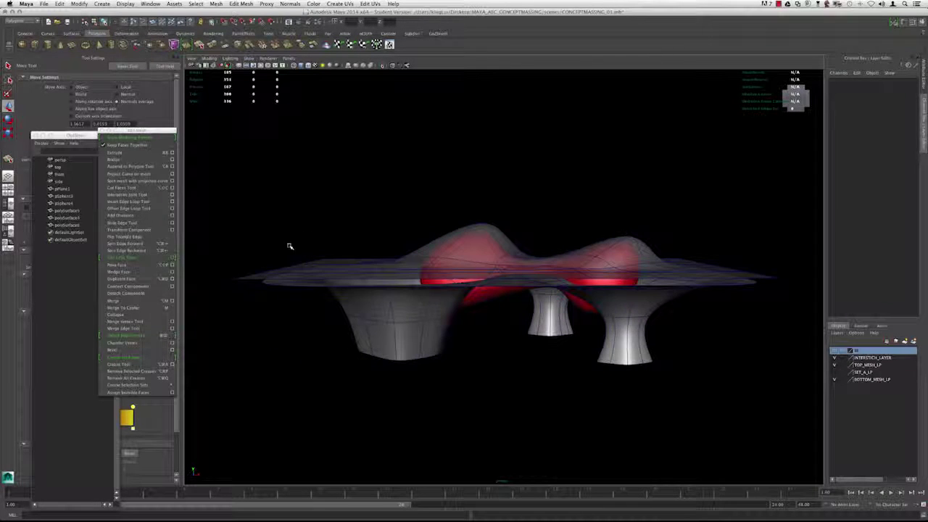
Step: Close the tool settings and return the top mesh, bottom mesh and inner blob to unsmoothed display
click(178, 57)
alt+drag(308, 200, 359, 263)
drag(342, 307, 242, 189)
key(1)
alt+drag(290, 224, 280, 195)
click(280, 195)
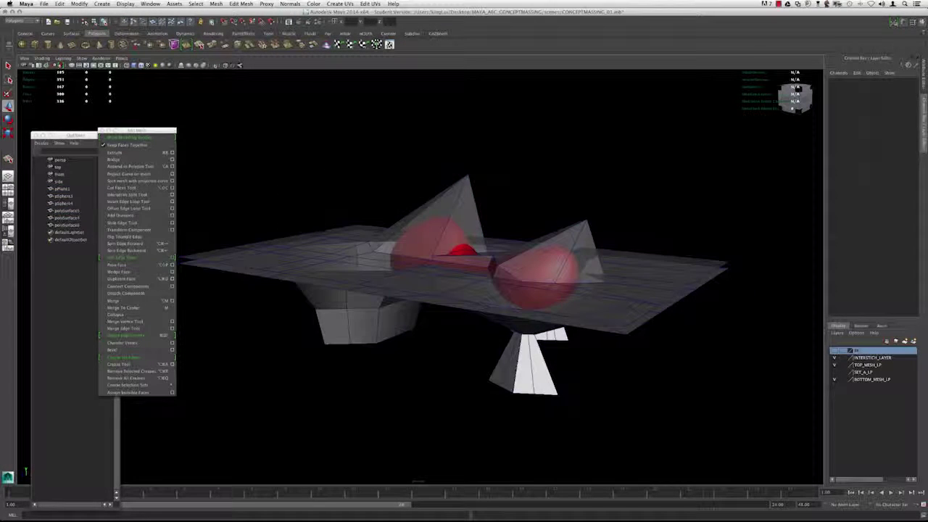
drag(477, 279, 379, 161)
key(1)
click(312, 128)
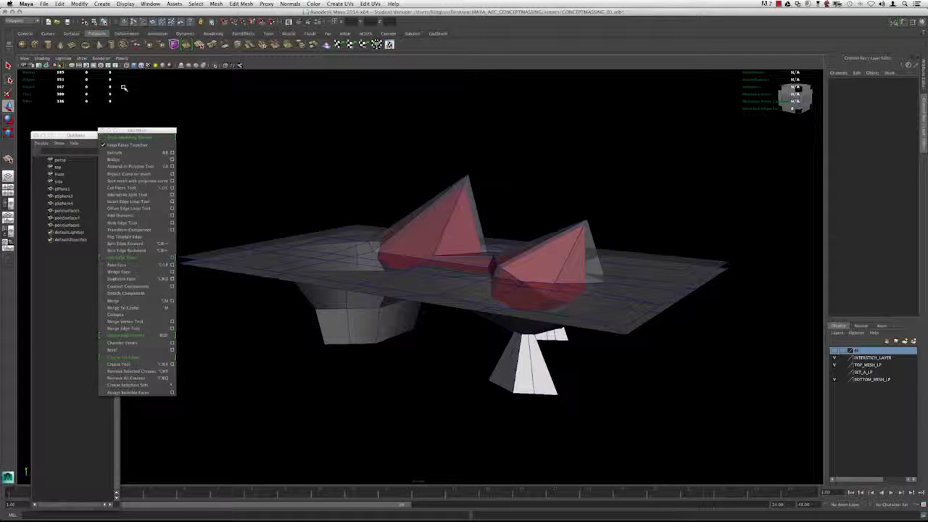
Step: Inspect the massing from several sides with the default material displayed, and restore the display of the assigned materials
click(45, 59)
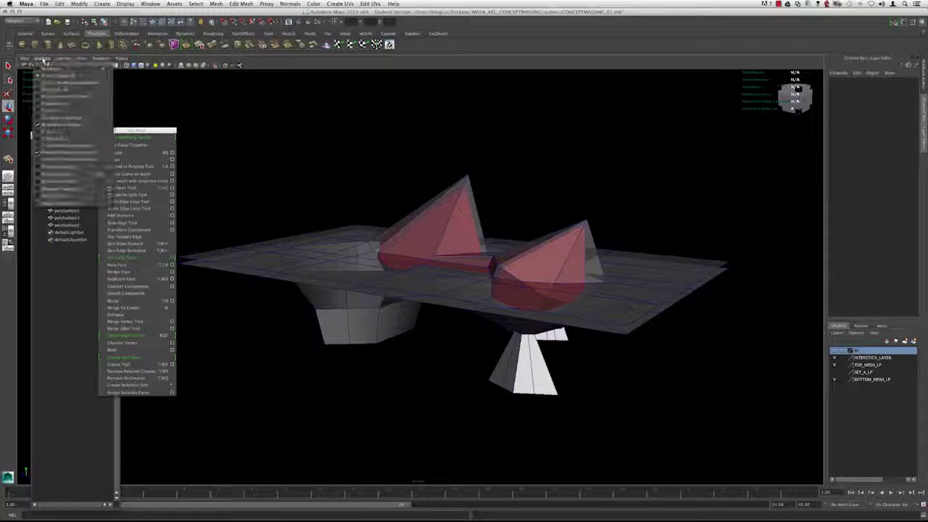
click(52, 117)
alt+drag(280, 182, 600, 312)
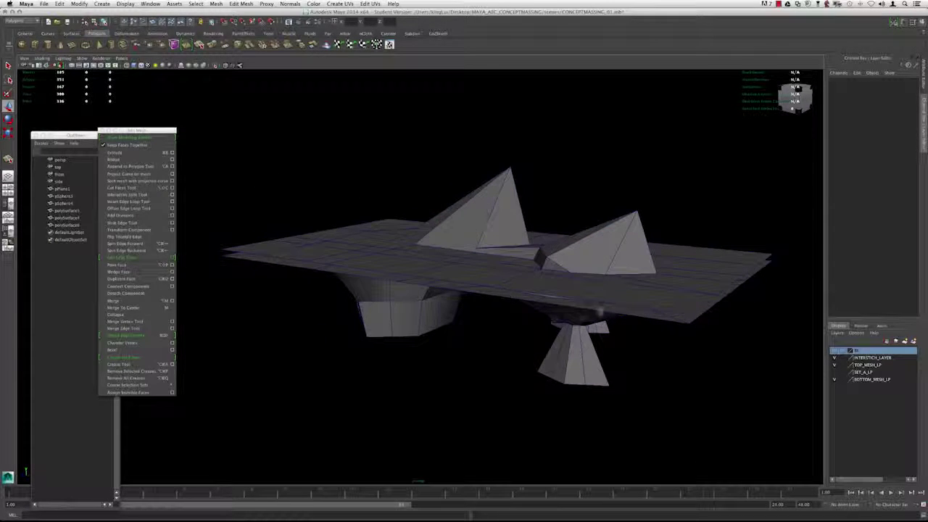
alt+drag(534, 293, 423, 246)
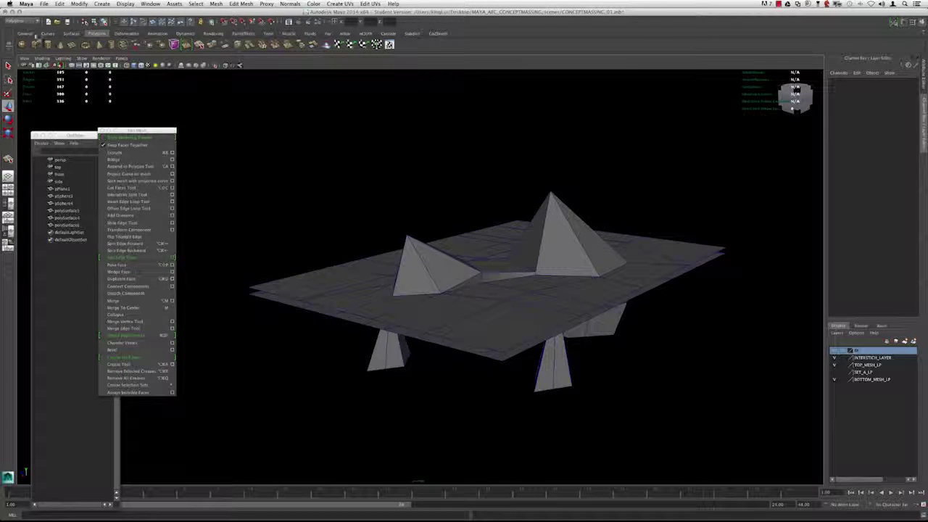
alt+drag(480, 281, 510, 292)
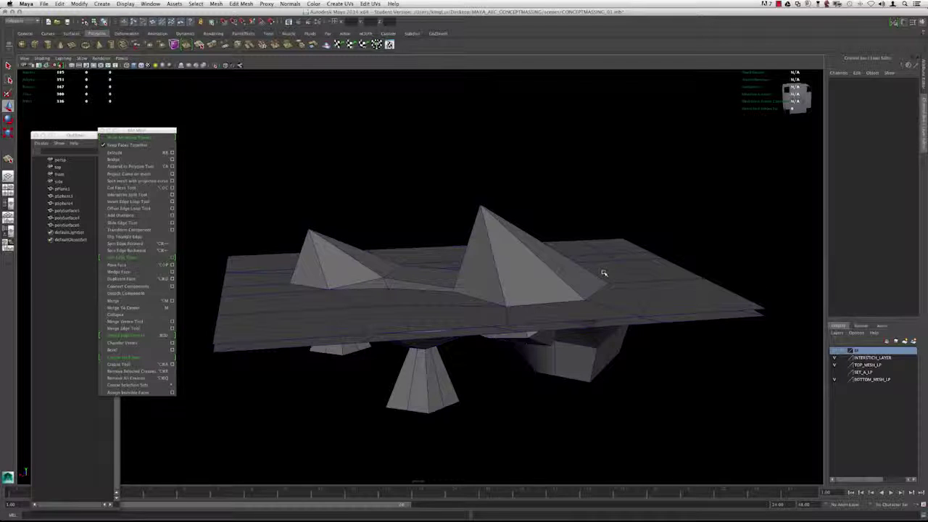
alt+drag(411, 281, 411, 308)
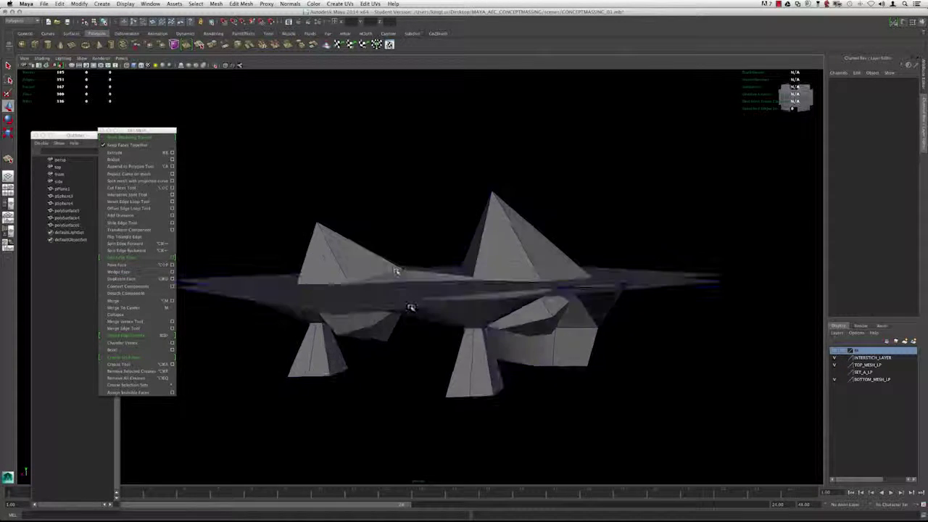
click(47, 58)
click(89, 130)
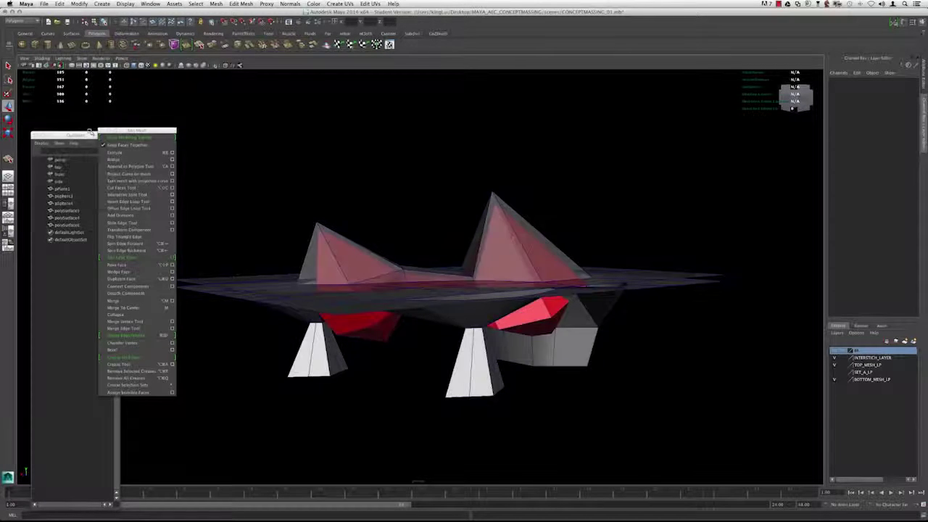
Step: Examine from several sides how the inner blob sits between the top and bottom meshes
alt+drag(372, 290, 377, 253)
click(438, 269)
alt+drag(438, 269, 397, 205)
click(368, 280)
click(722, 377)
alt+drag(580, 305, 518, 332)
alt+drag(448, 334, 479, 320)
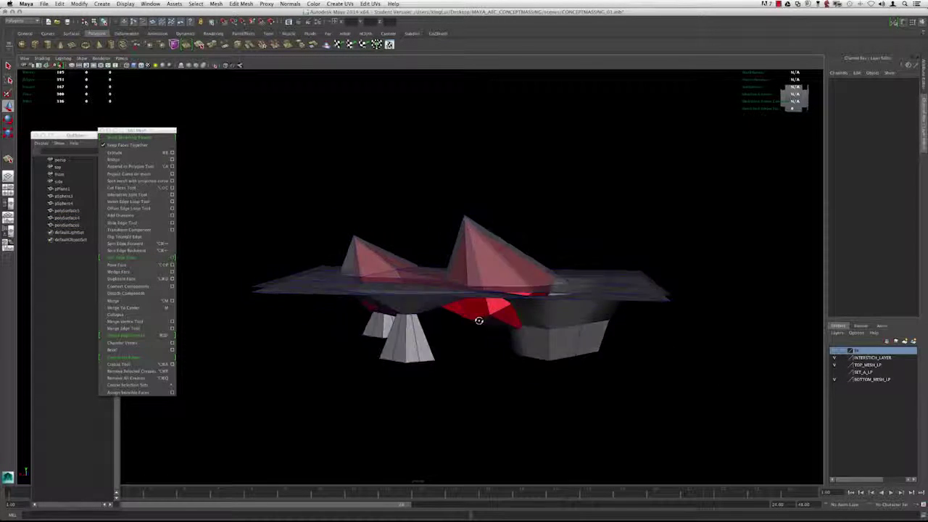
Step: Show the BK layer and delete the old backup copy of the inner blob
click(482, 316)
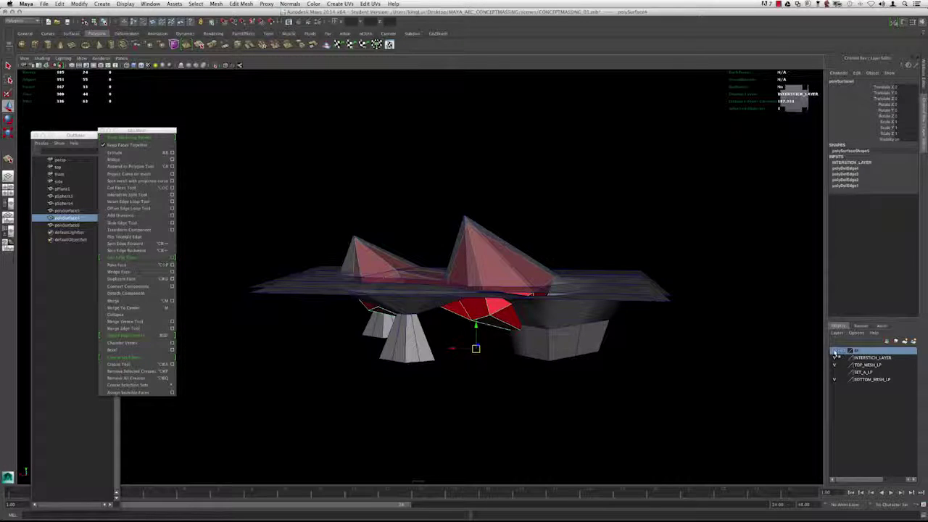
alt+drag(537, 294, 444, 245)
click(362, 192)
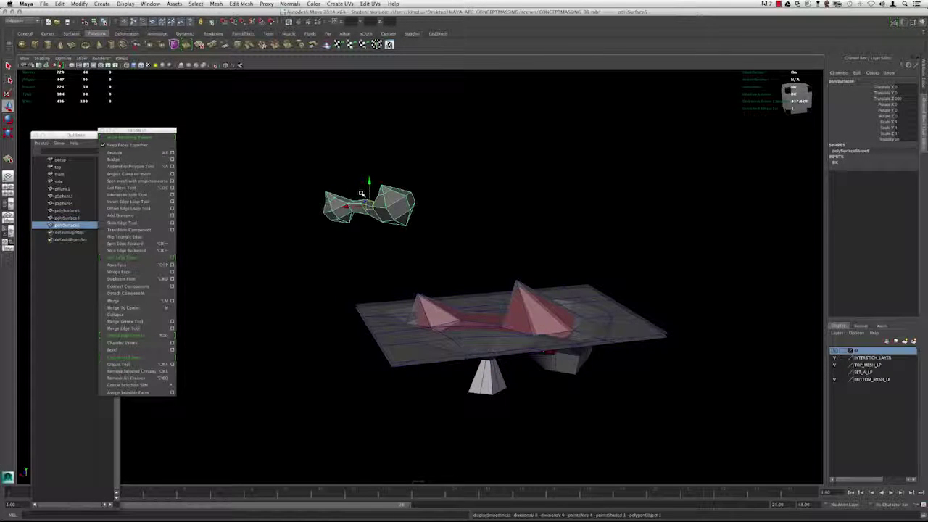
key(Delete)
Step: Delete the inner blob's construction history and center its pivot
alt+drag(621, 403, 615, 389)
click(530, 321)
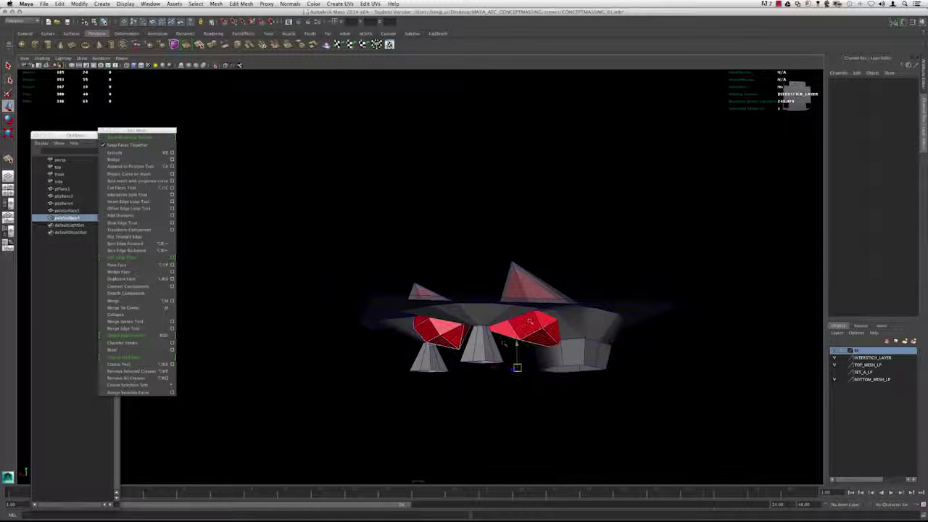
alt+drag(504, 342, 532, 364)
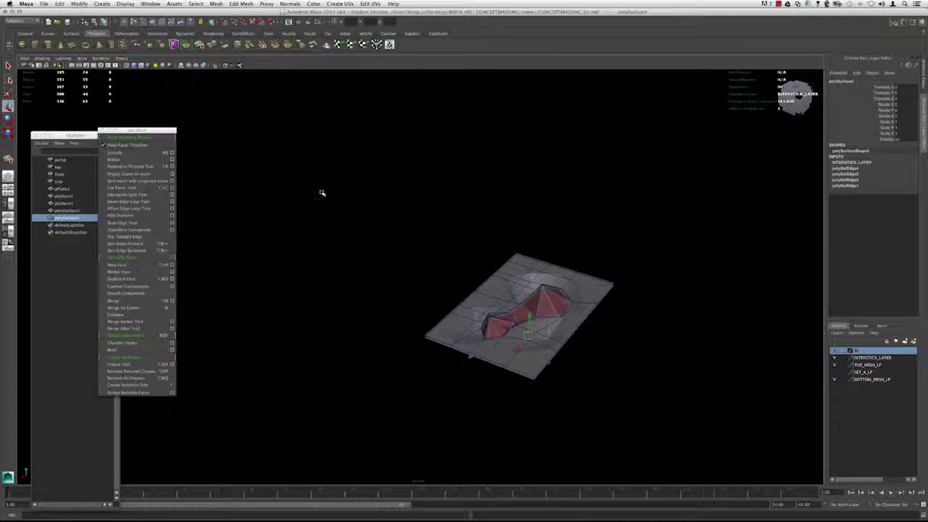
click(60, 4)
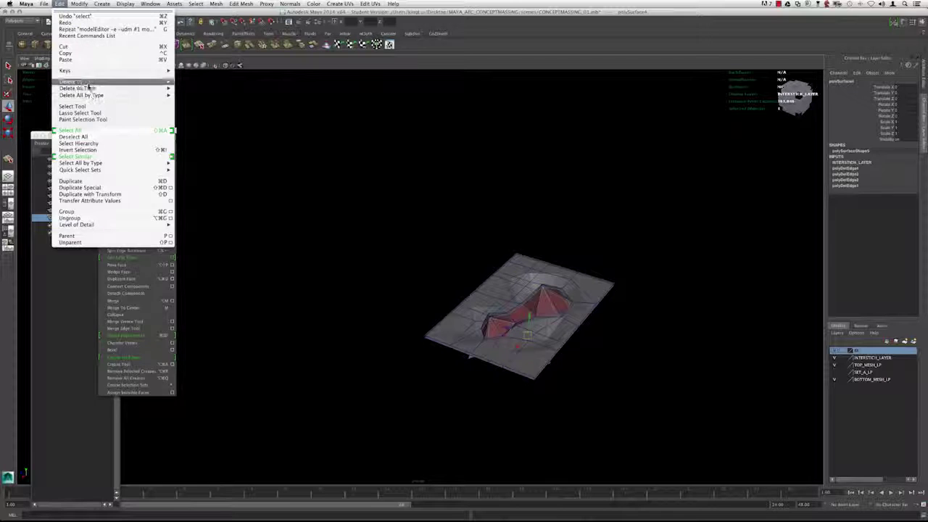
mouse_move(166, 89)
click(191, 92)
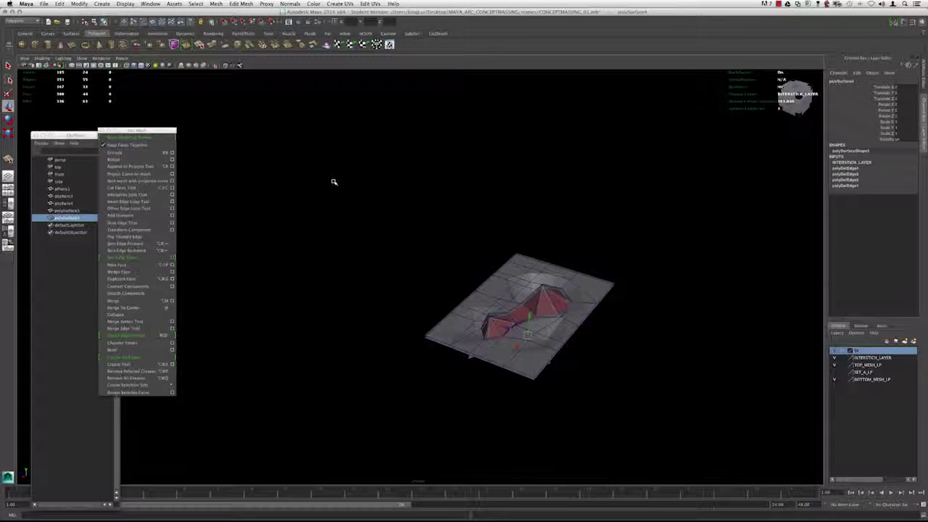
alt+drag(331, 181, 315, 170)
click(79, 4)
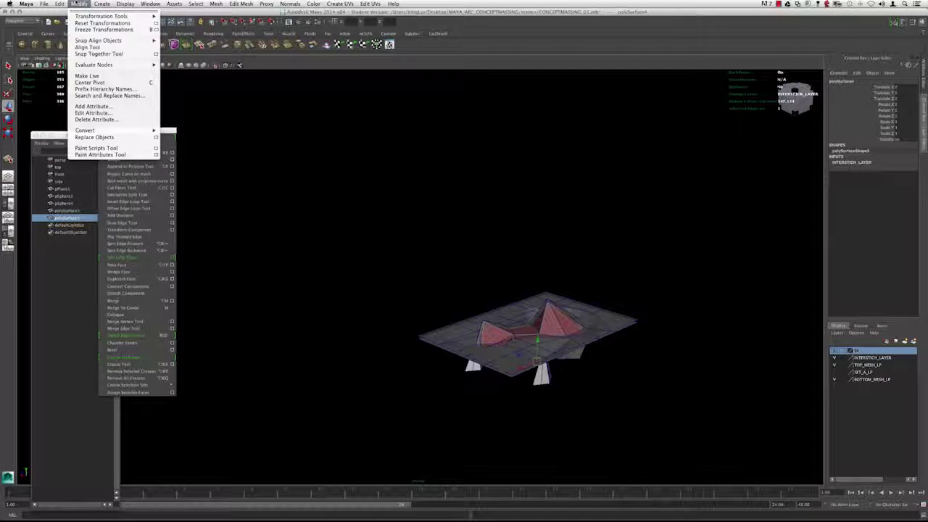
click(90, 82)
Step: Duplicate the inner blob and move the copy well clear of the massing along Z
mouse_move(452, 213)
alt+mouse_down()
mouse_move(418, 224)
mouse_move(469, 221)
alt+mouse_up()
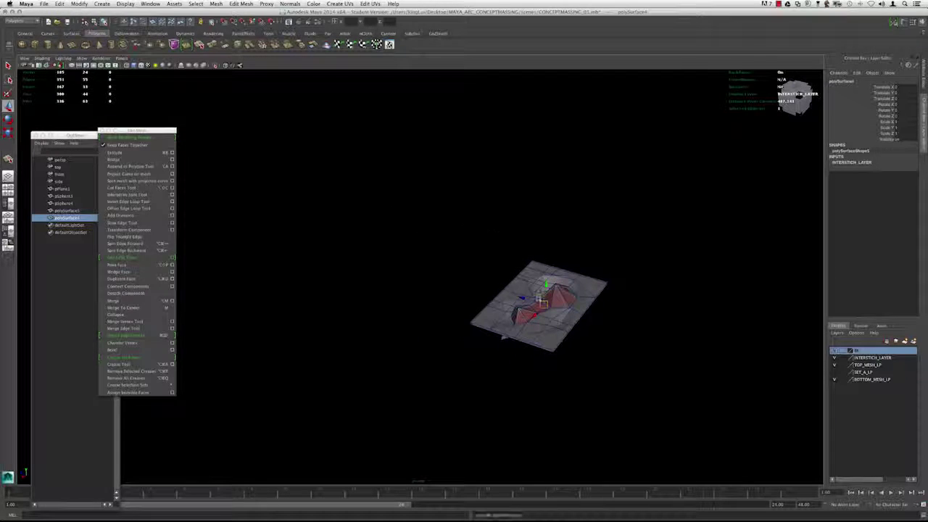
key(super+d)
drag(283, 188, 221, 177)
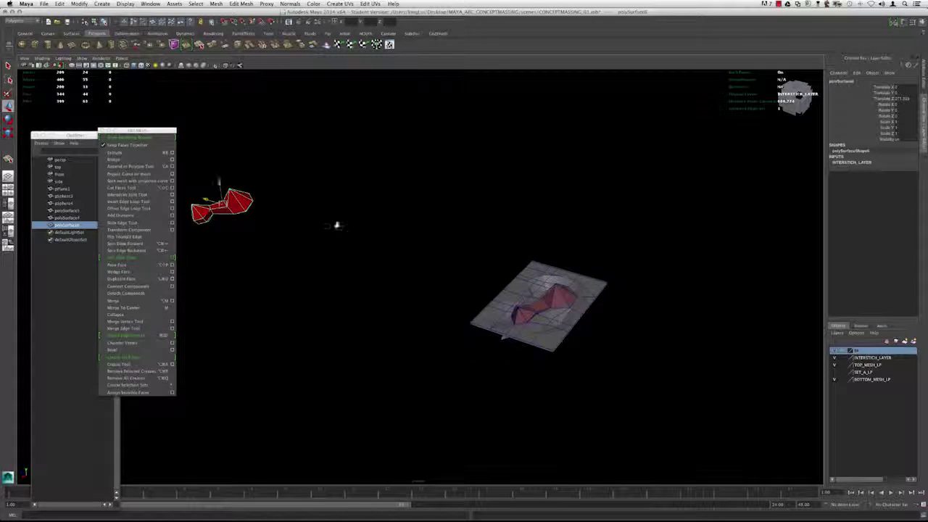
alt+drag(336, 224, 428, 275)
click(810, 379)
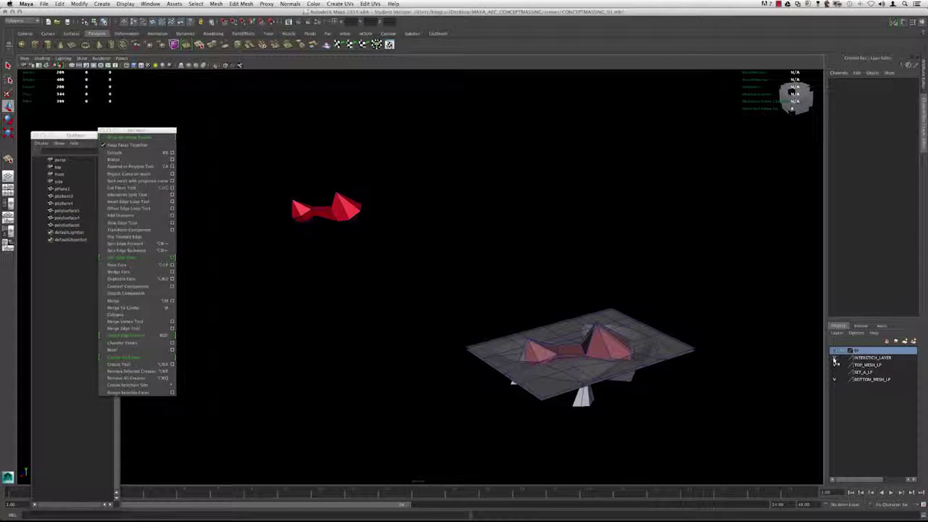
Step: Toggle the visibility of INTERSTICH_LAYER to check which objects it contains, leaving the layer visible
click(833, 357)
click(834, 357)
click(834, 357)
click(833, 358)
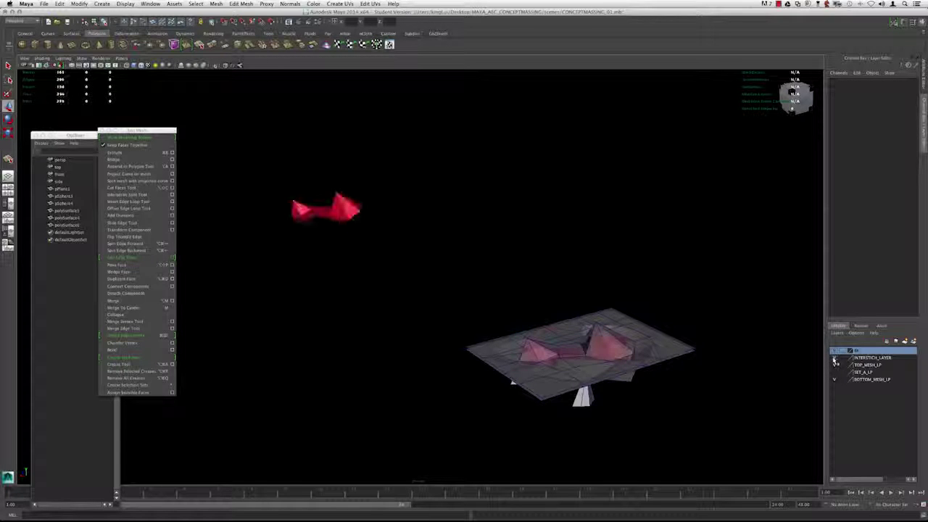
click(834, 357)
click(834, 357)
Step: Remove the duplicated blob from INTERSTICH_LAYER and check its membership by toggling the layer's visibility
click(330, 207)
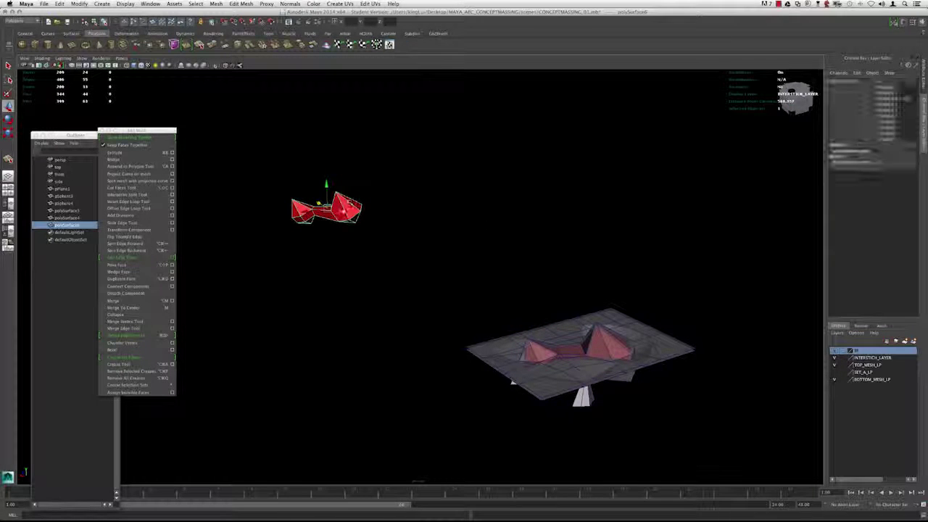
click(865, 359)
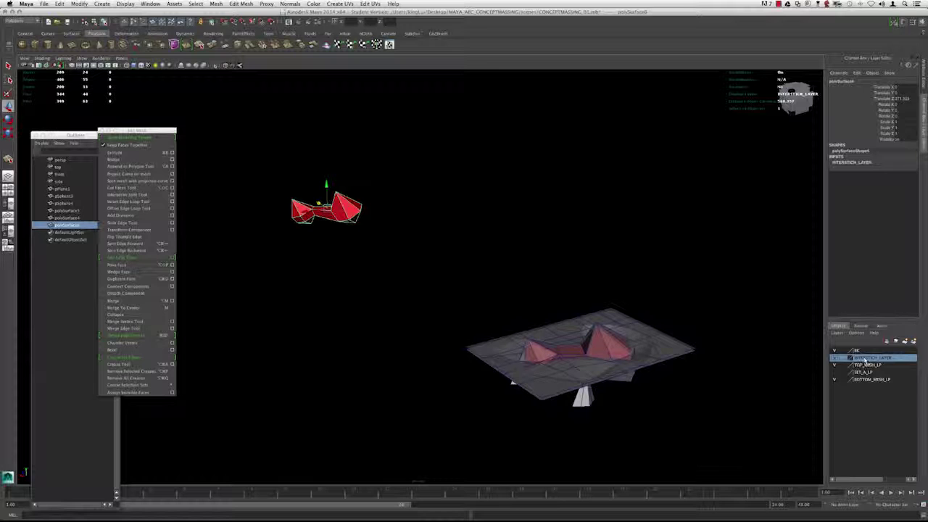
right_click(866, 362)
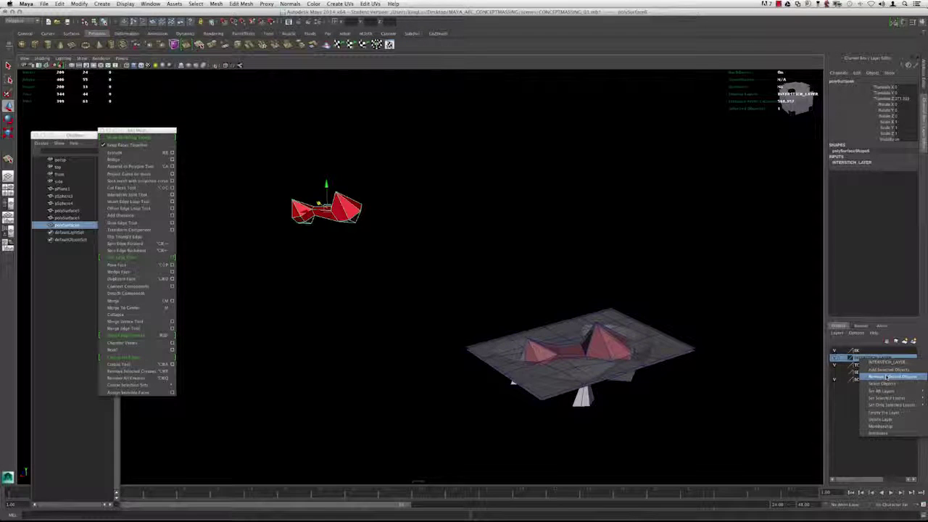
click(886, 377)
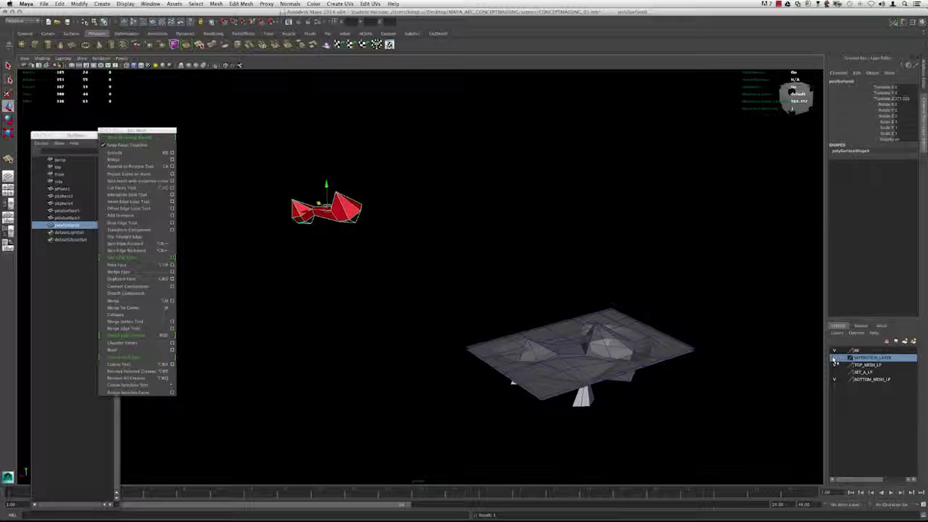
click(834, 359)
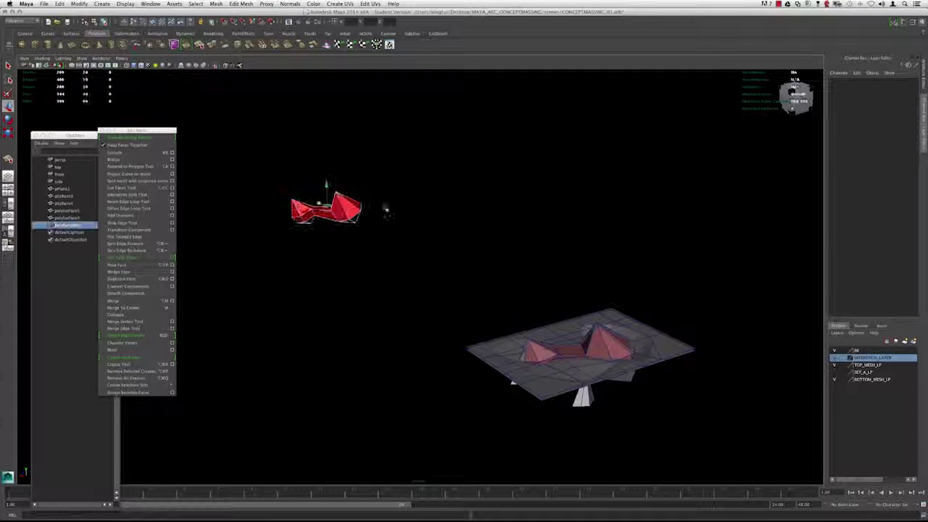
Step: Add the duplicated blob to the BK layer and hide that layer
right_click(860, 351)
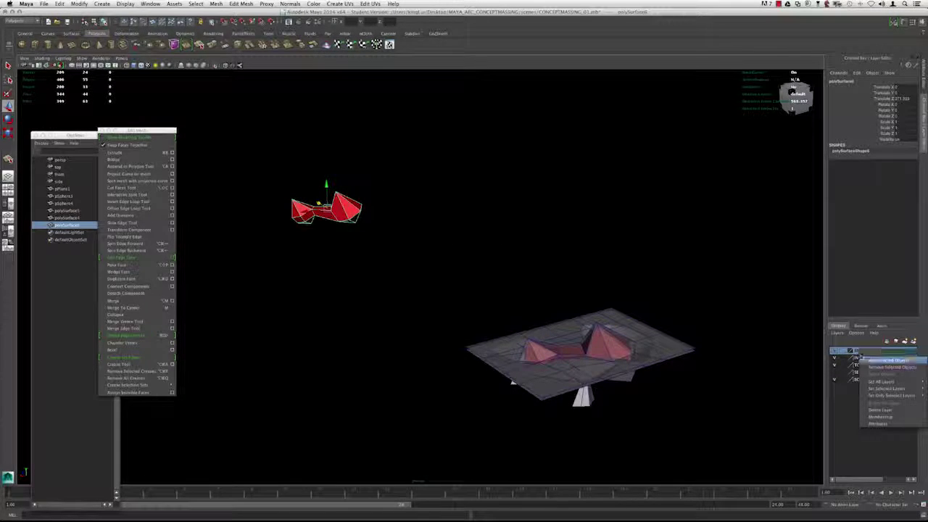
click(873, 360)
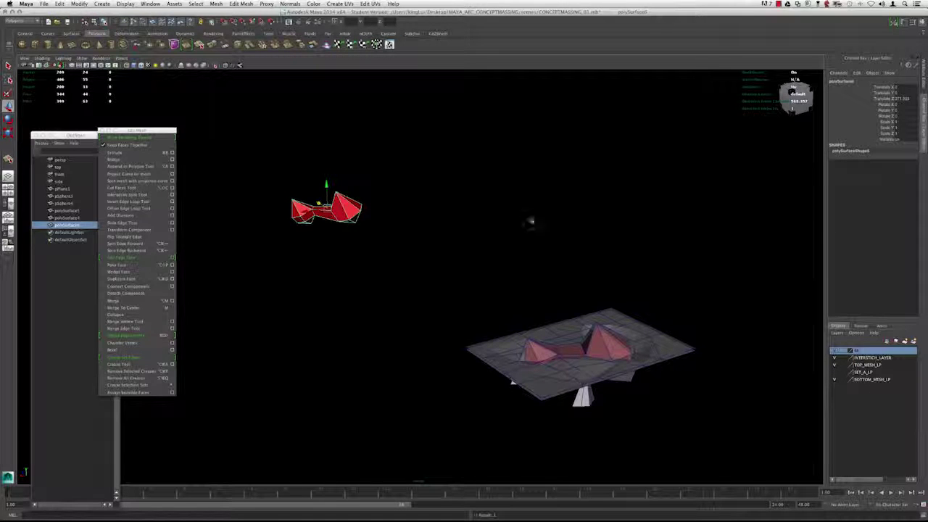
click(529, 217)
click(834, 352)
Step: Select the inner blob beneath the top mesh and save the scene
alt+middle_drag(584, 298, 501, 231)
alt+right_drag(501, 231, 609, 338)
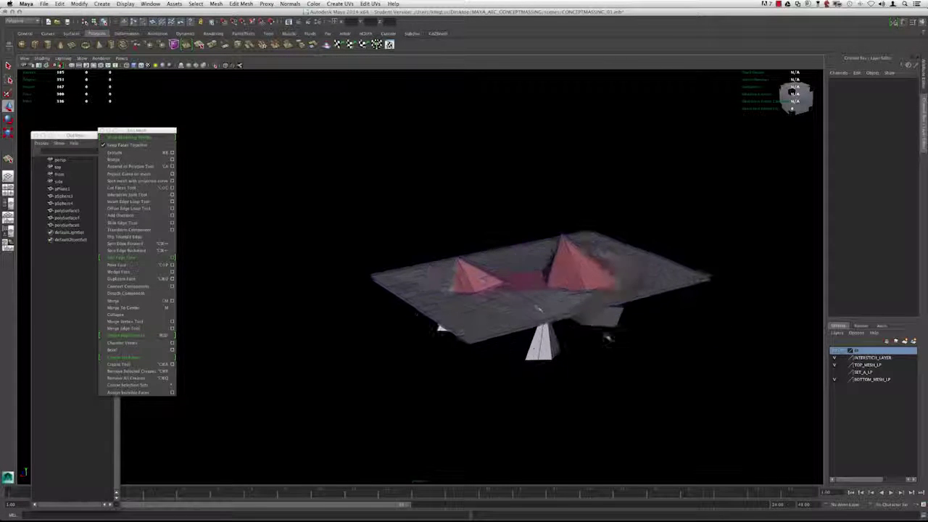
alt+drag(487, 289, 555, 274)
click(564, 273)
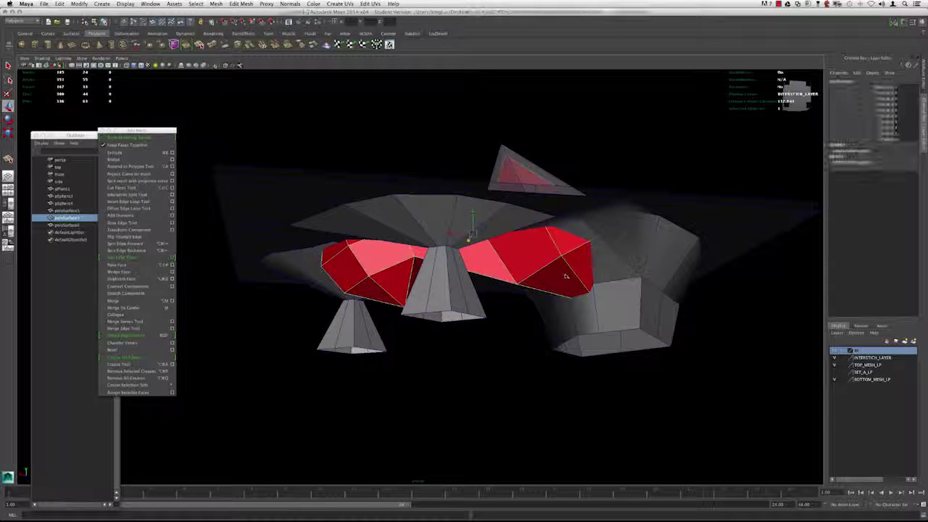
key(super+s)
click(445, 279)
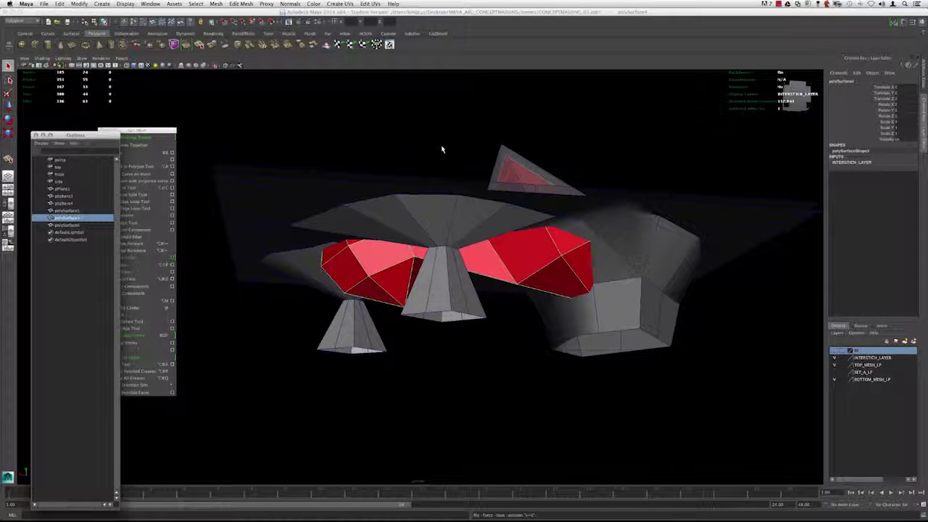
Step: Examine the massing from the side and below, checking the inner blob's underside against the bottom mesh
alt+right_drag(454, 227, 375, 209)
click(374, 209)
alt+drag(374, 209, 425, 222)
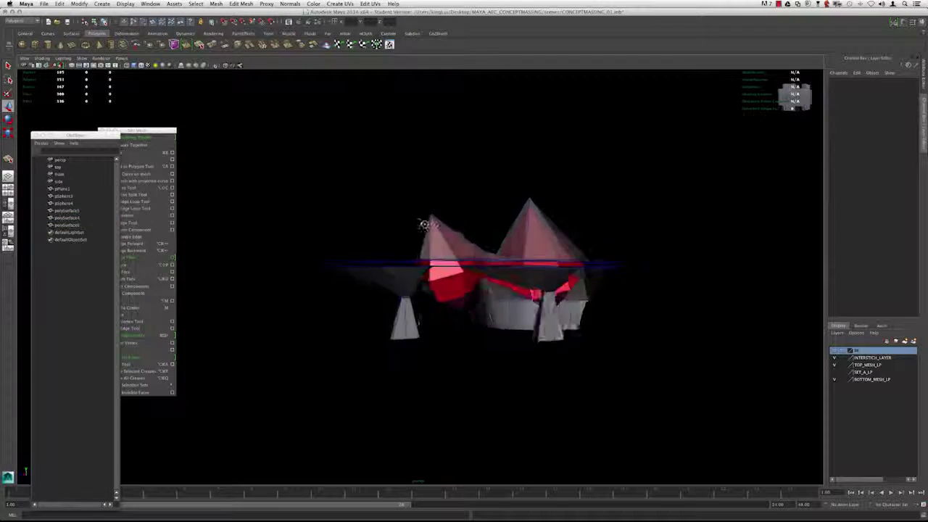
alt+right_drag(424, 222, 440, 248)
alt+drag(440, 248, 491, 224)
click(471, 197)
click(497, 228)
click(589, 291)
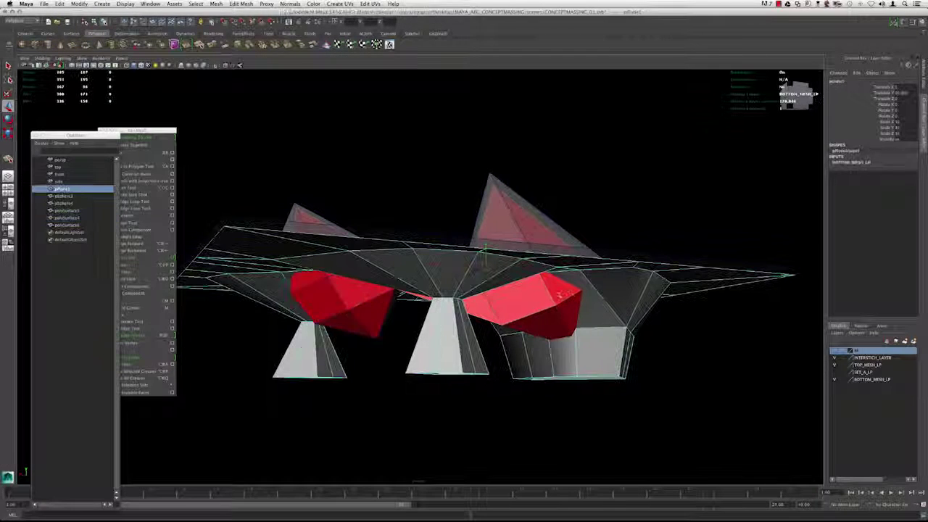
alt+drag(539, 296, 493, 285)
click(549, 312)
alt+drag(576, 307, 535, 288)
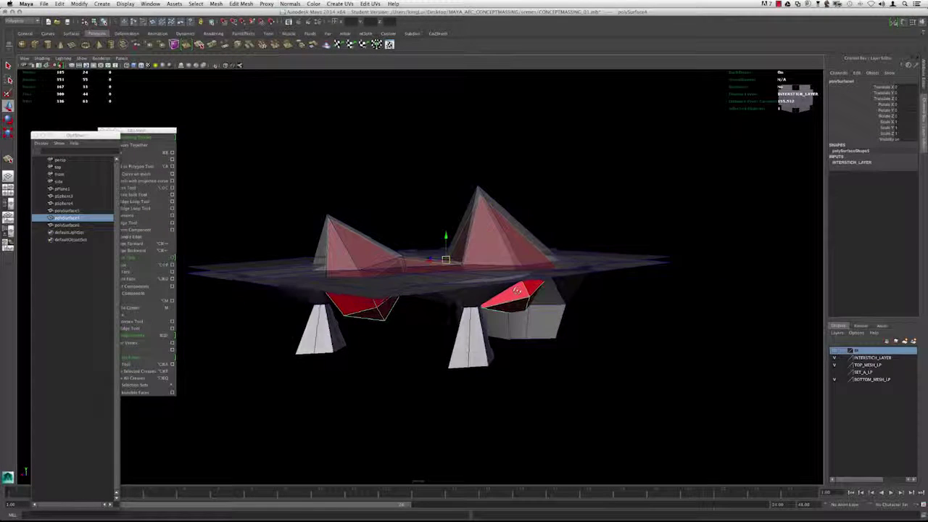
Step: Duplicate all faces of the selected inner blob with Duplicate Face
alt+middle_drag(455, 264, 485, 274)
drag(146, 131, 763, 160)
alt+middle_drag(585, 247, 511, 229)
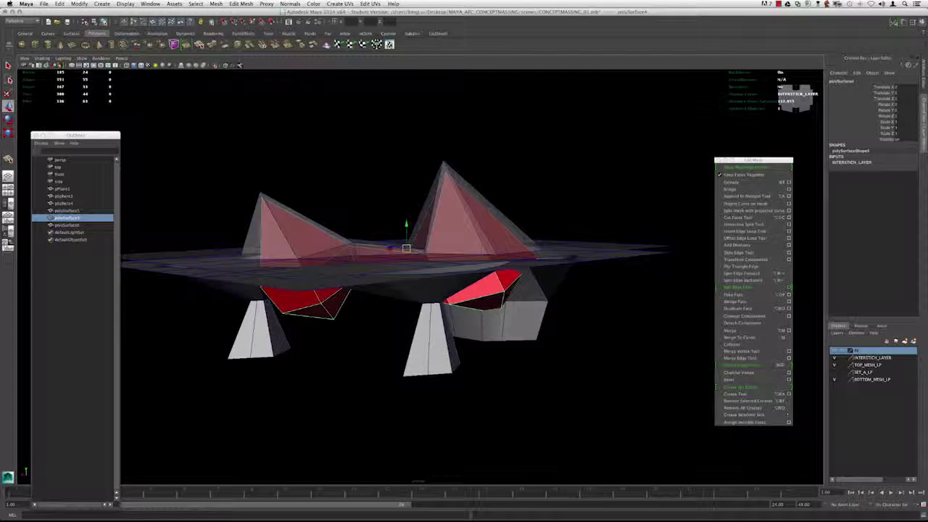
alt+drag(514, 284, 261, 202)
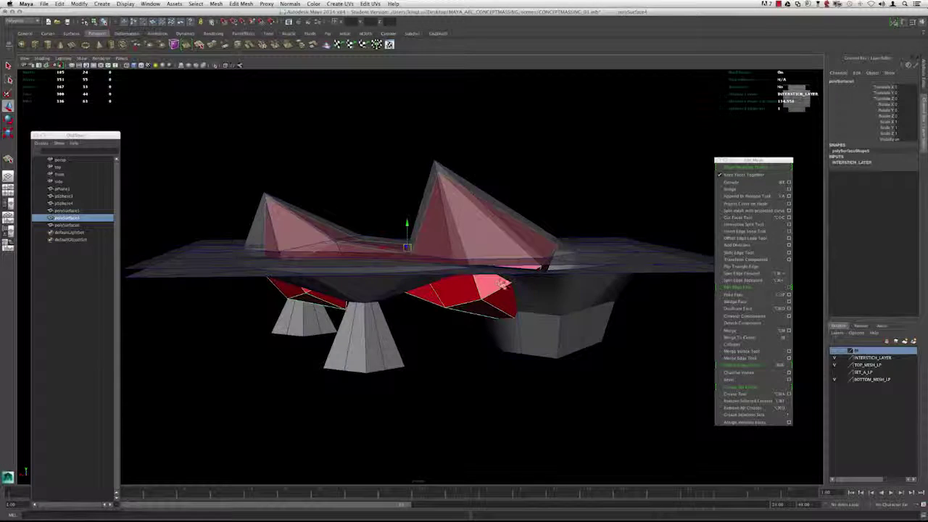
alt+drag(502, 284, 508, 276)
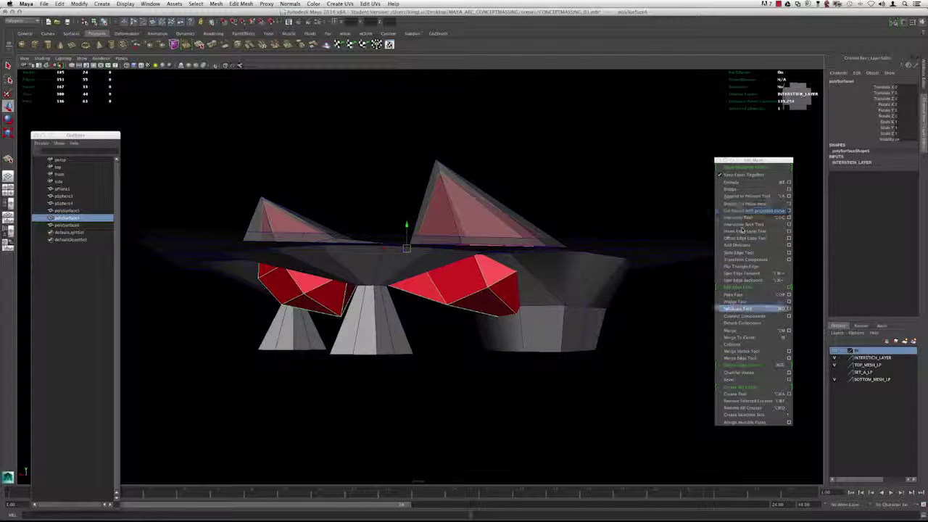
click(745, 310)
alt+drag(679, 307, 630, 300)
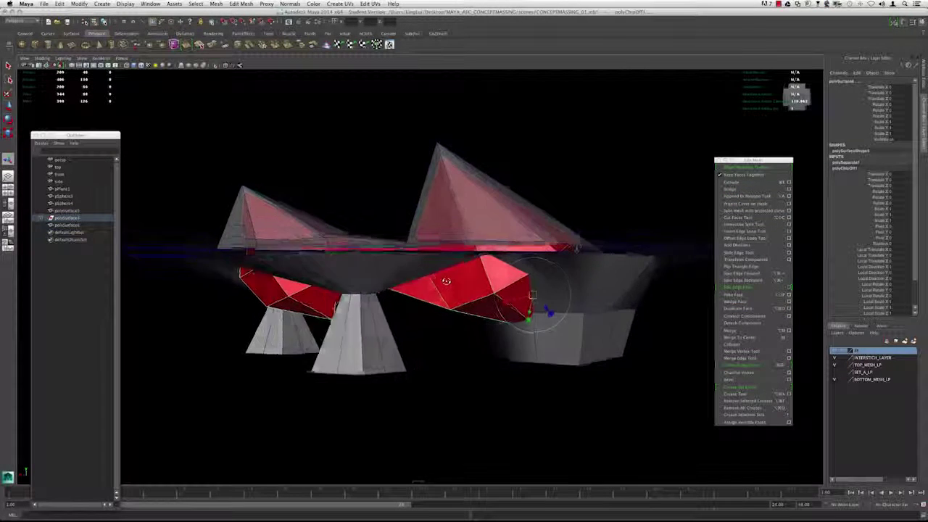
Step: Offset the blob's duplicated faces outward by about 1.1 in local Z, comparing both shells in wireframe and shaded display
alt+drag(576, 248, 572, 251)
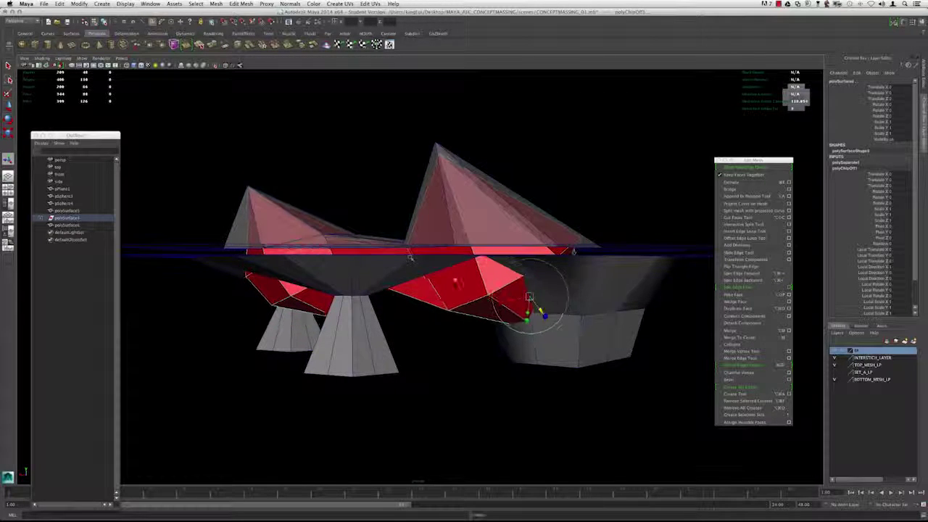
alt+drag(410, 258, 470, 276)
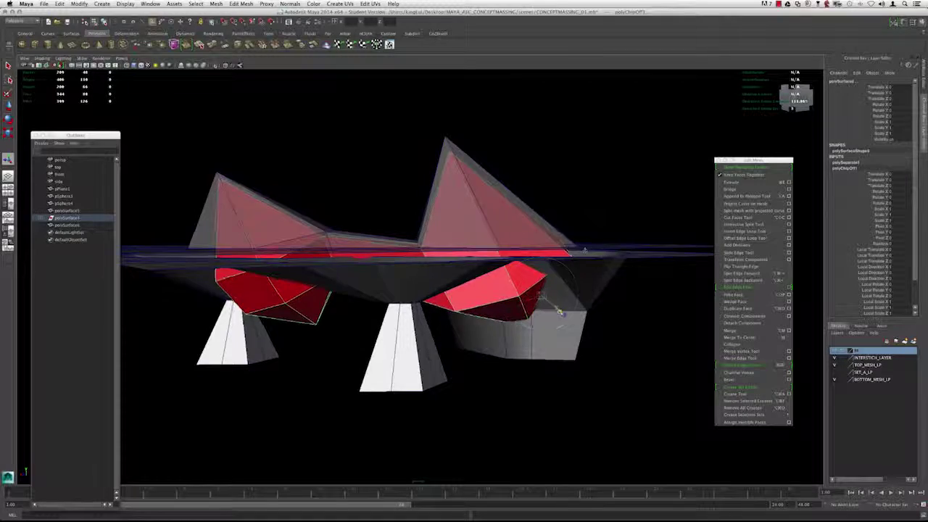
key(4)
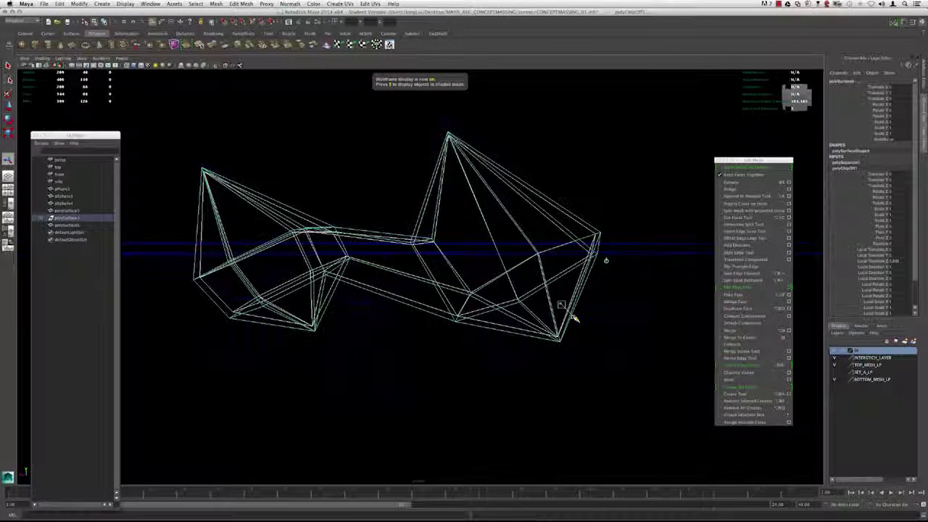
mouse_move(562, 304)
alt+mouse_down()
mouse_move(555, 326)
mouse_move(518, 311)
mouse_move(515, 293)
alt+mouse_up()
key(5)
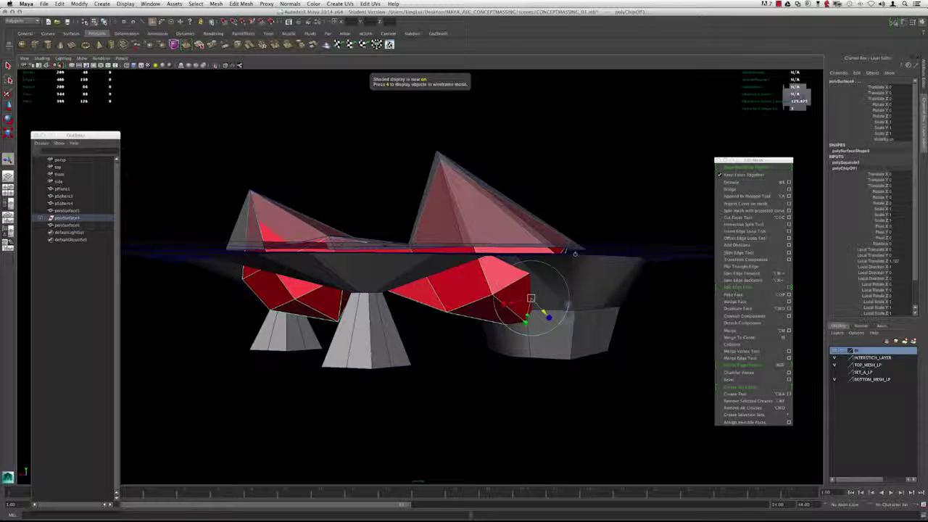
alt+drag(543, 314, 514, 265)
key(4)
key(5)
Step: Expand the blob's group in the Outliner, compare its two separated surfaces, and select polySurface8
mouse_move(577, 258)
alt+mouse_down()
mouse_move(607, 255)
mouse_move(563, 190)
alt+mouse_up()
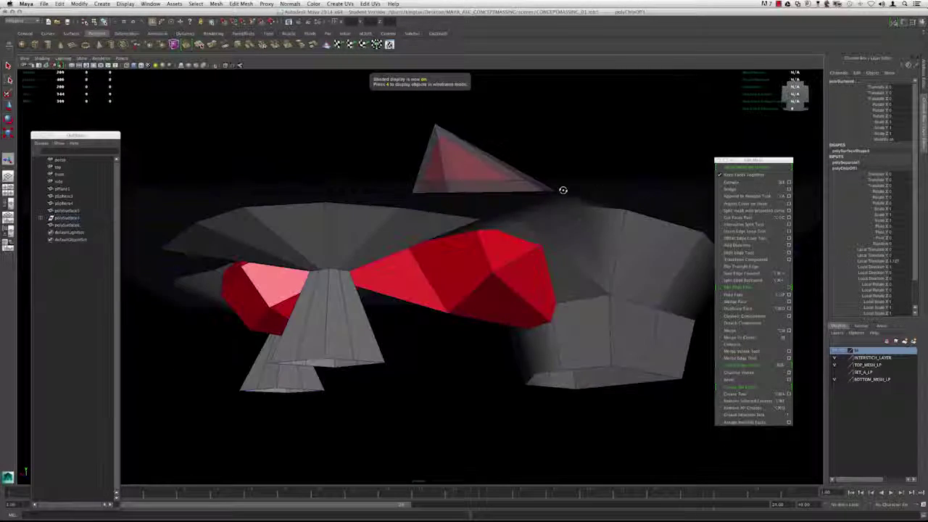
click(592, 153)
alt+drag(592, 154, 451, 261)
click(492, 262)
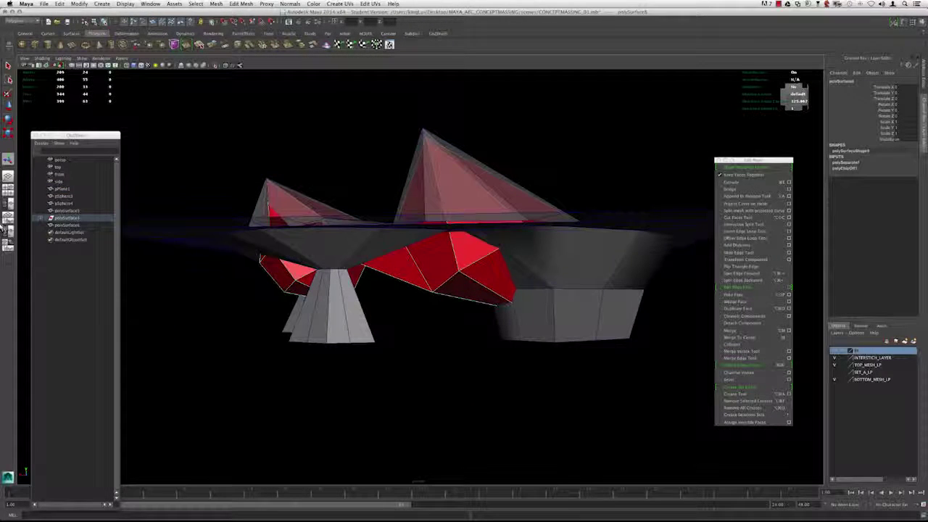
click(42, 219)
click(69, 231)
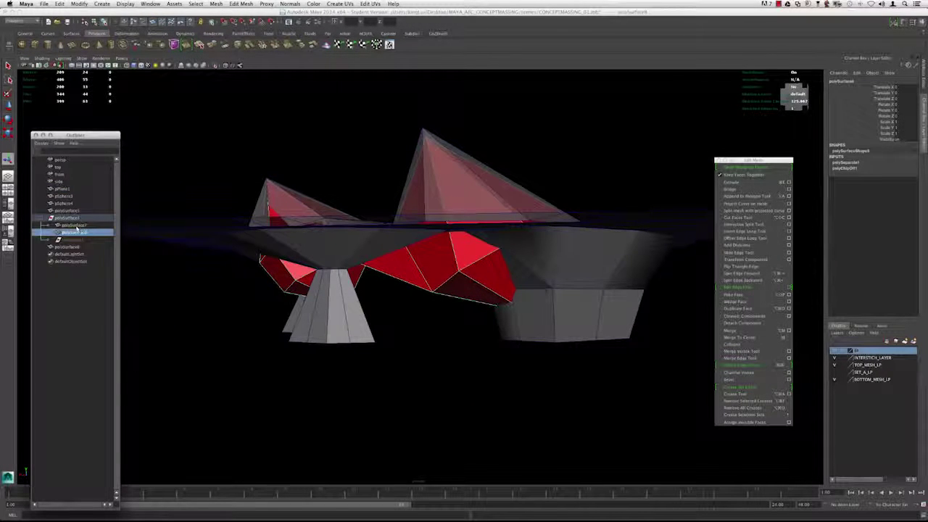
click(73, 225)
click(73, 231)
click(73, 225)
click(75, 232)
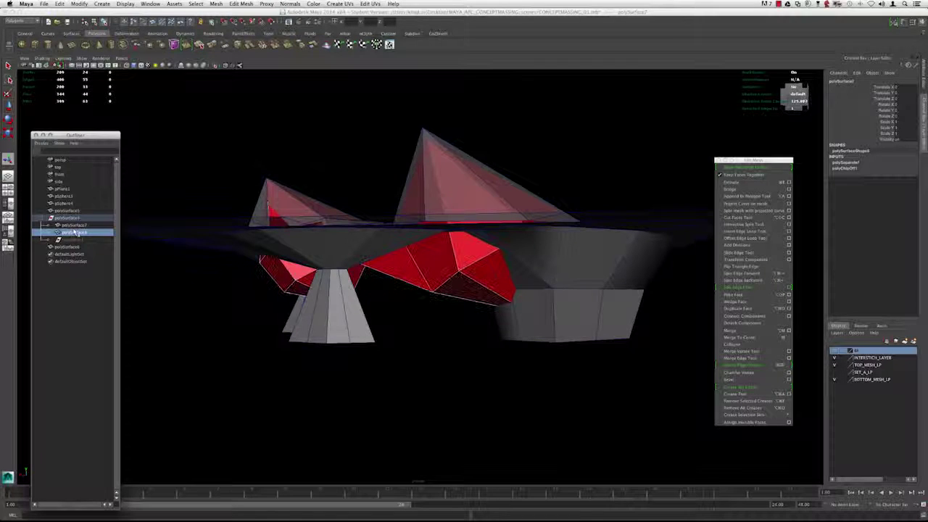
Step: Add the bottom mesh to the selection and merge it with the blob shell using a Boolean Union
alt+drag(334, 230, 502, 230)
shift+click(469, 226)
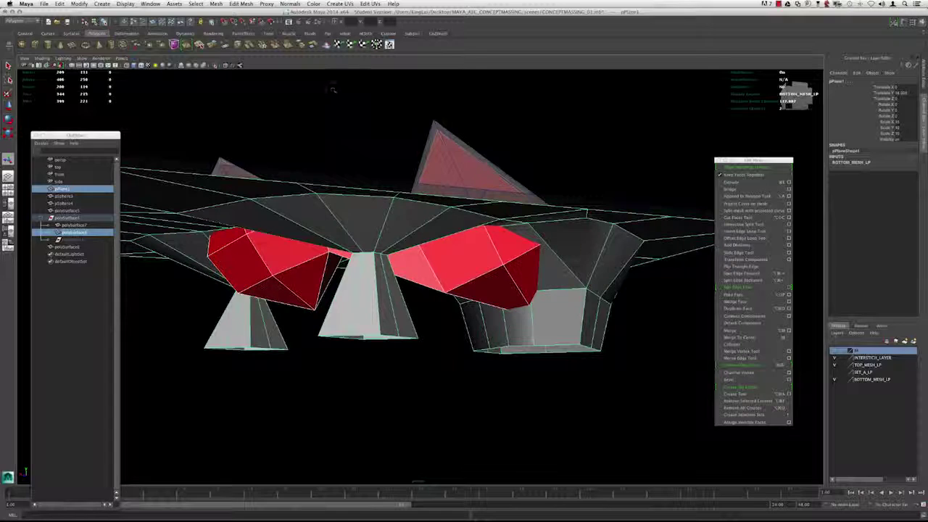
click(216, 4)
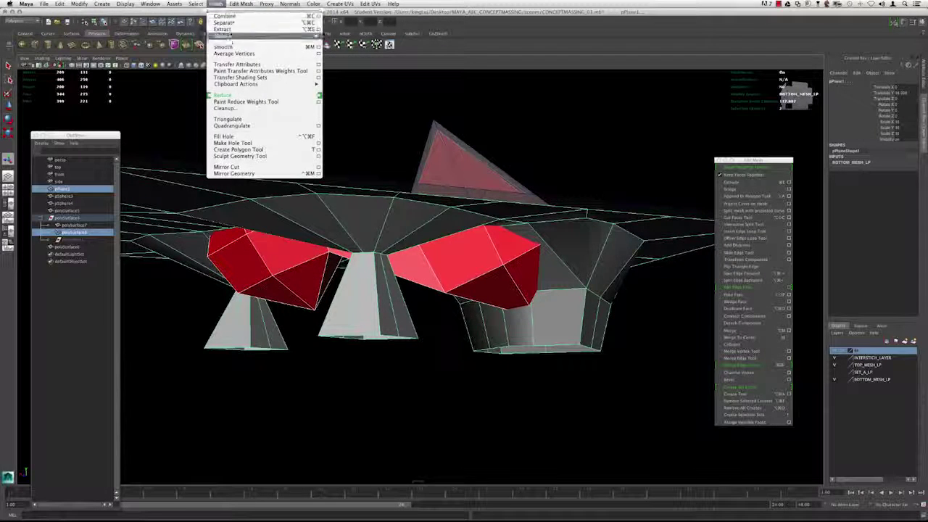
mouse_move(230, 34)
click(344, 36)
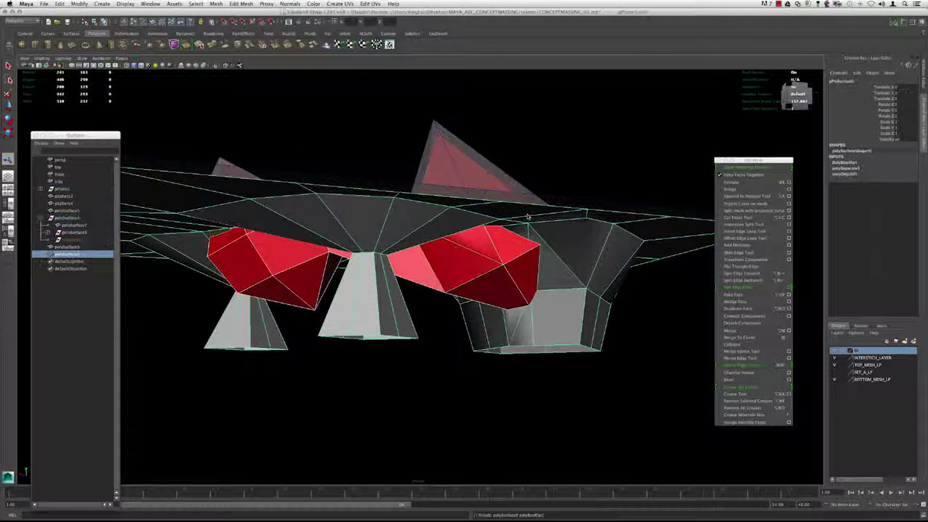
Step: Isolate the united bottom mesh by hiding all unselected objects, and display it in smooth mesh preview
alt+drag(528, 216, 537, 191)
click(527, 214)
click(496, 236)
key(alt+h)
alt+drag(460, 187, 487, 205)
key(3)
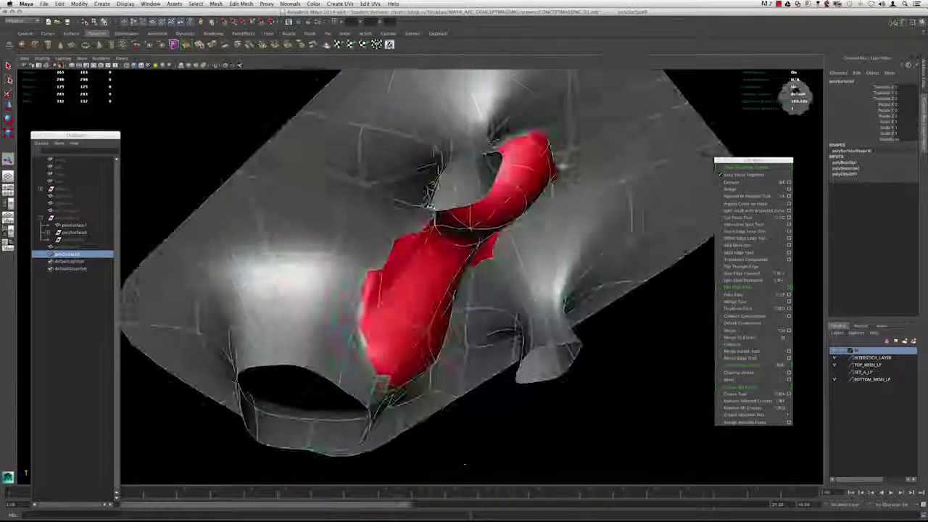